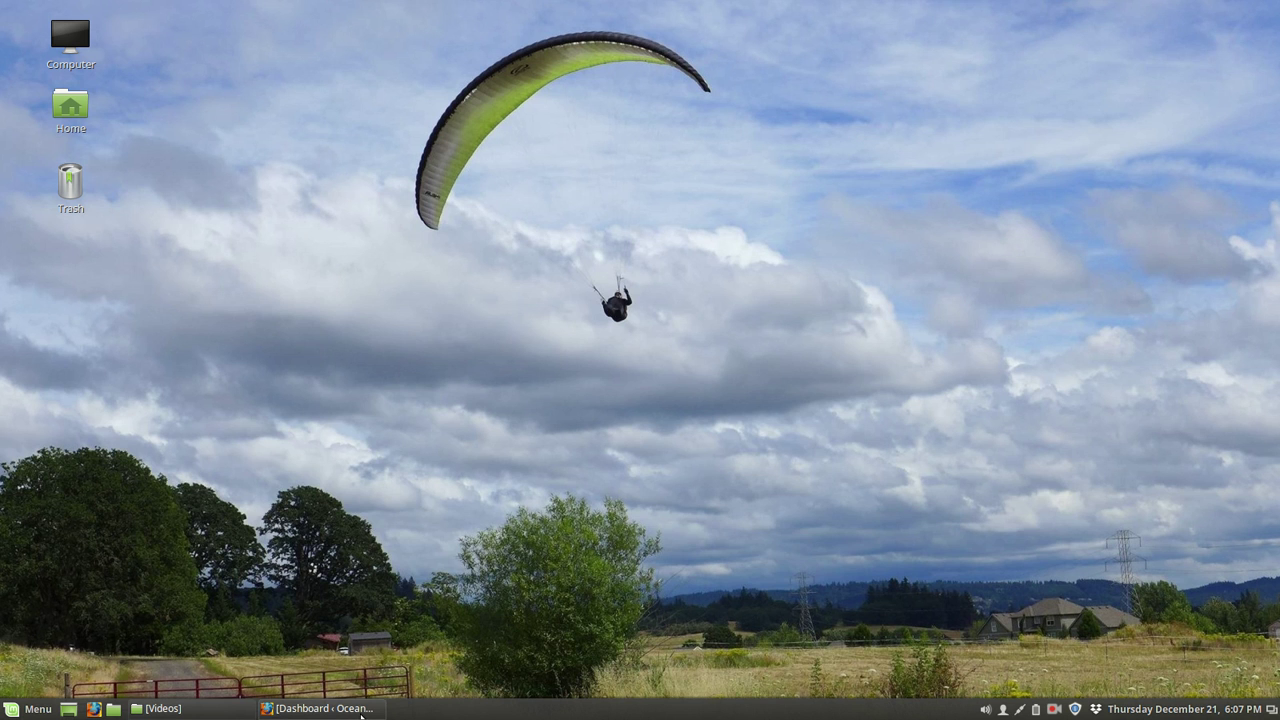
# Switch to Firefox, open the Oceanside Open - 2018 site in a new tab and view its Contributions page
pyautogui.click(362, 714)
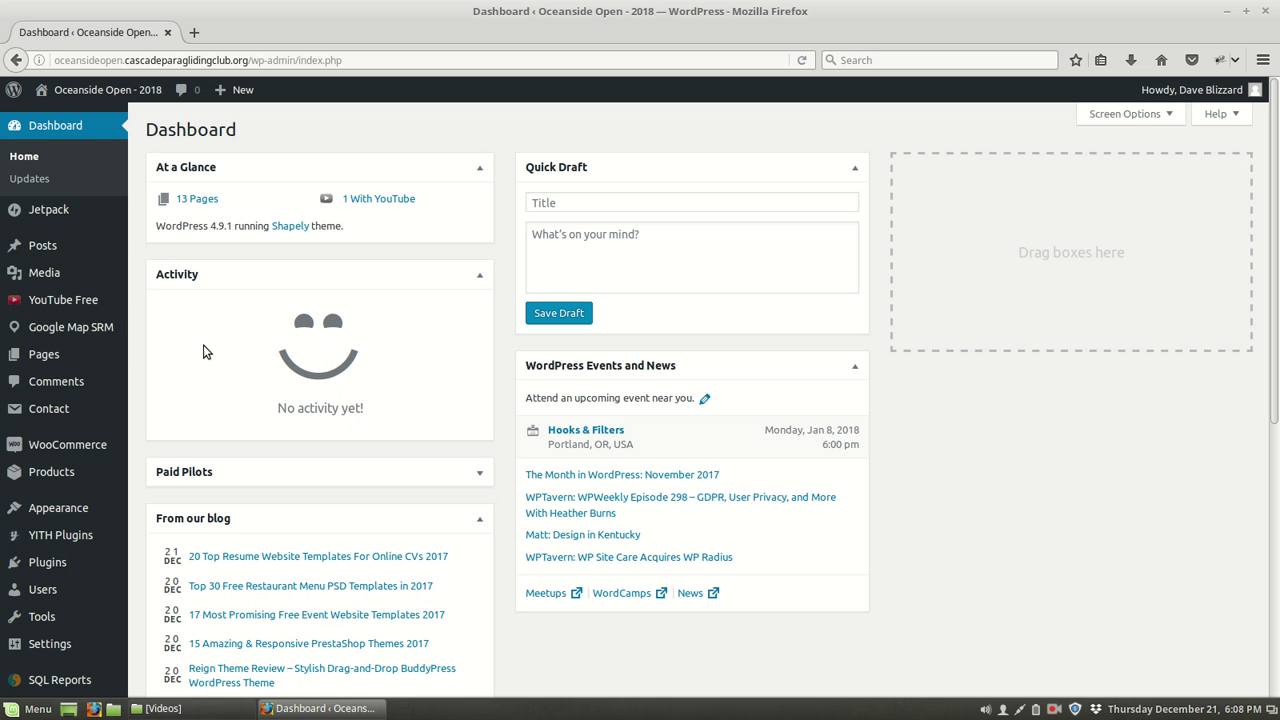
pyautogui.moveTo(80, 97)
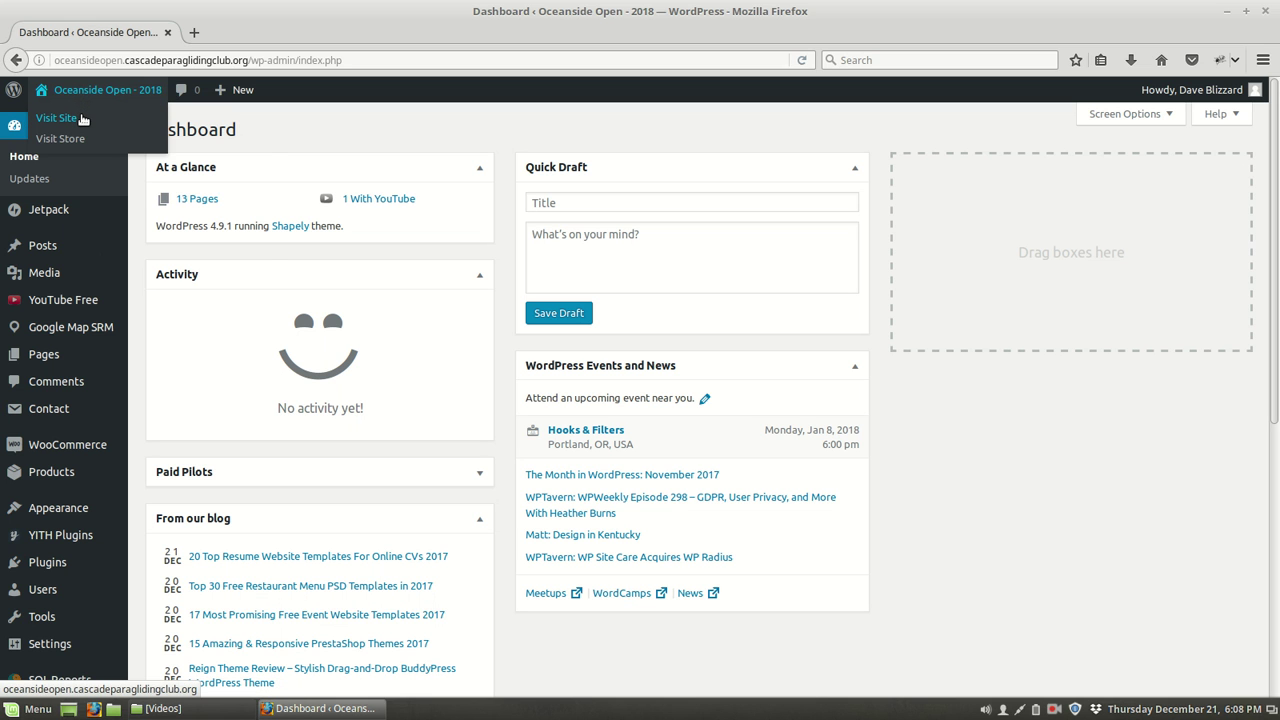
pyautogui.rightClick(82, 119)
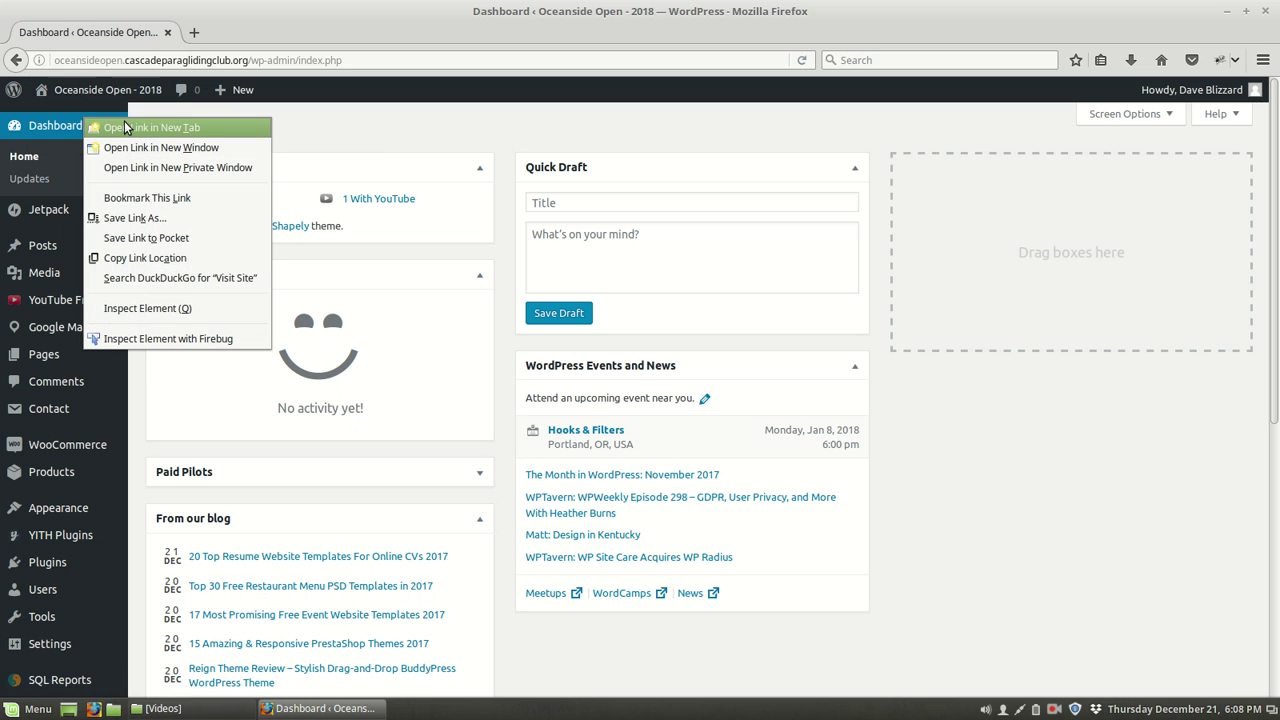
pyautogui.click(125, 126)
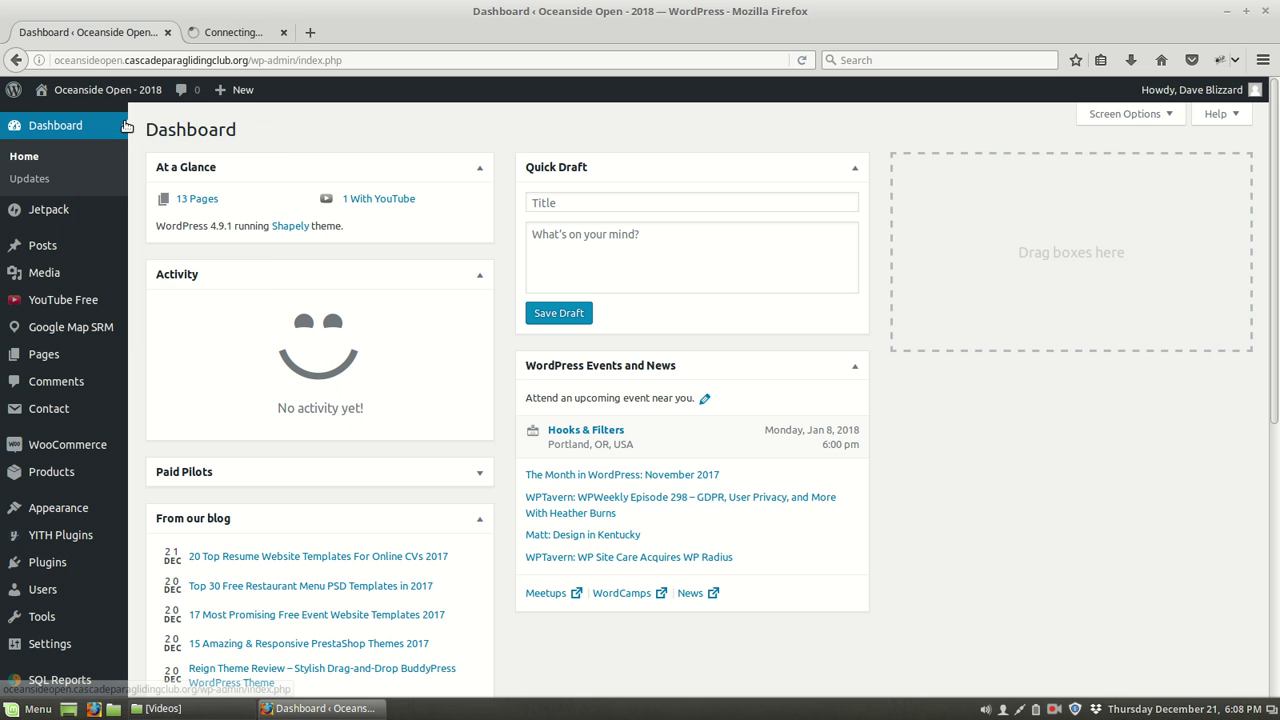
pyautogui.click(291, 37)
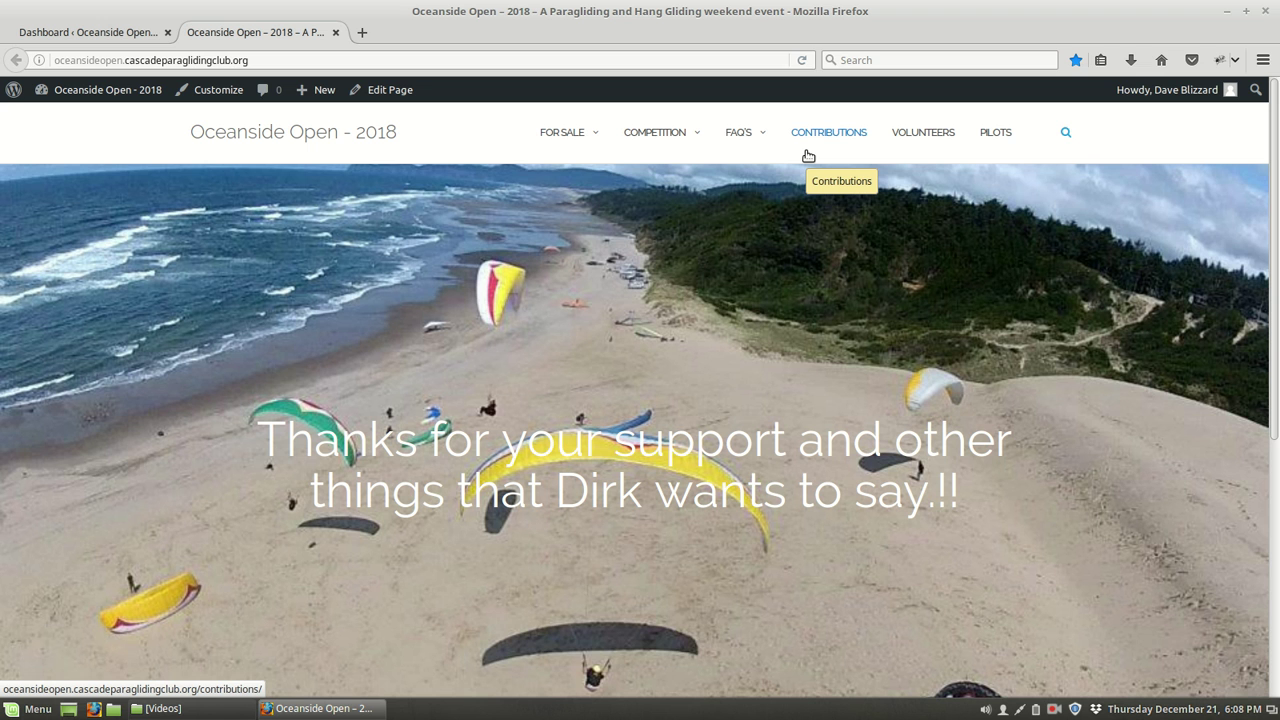
pyautogui.click(842, 135)
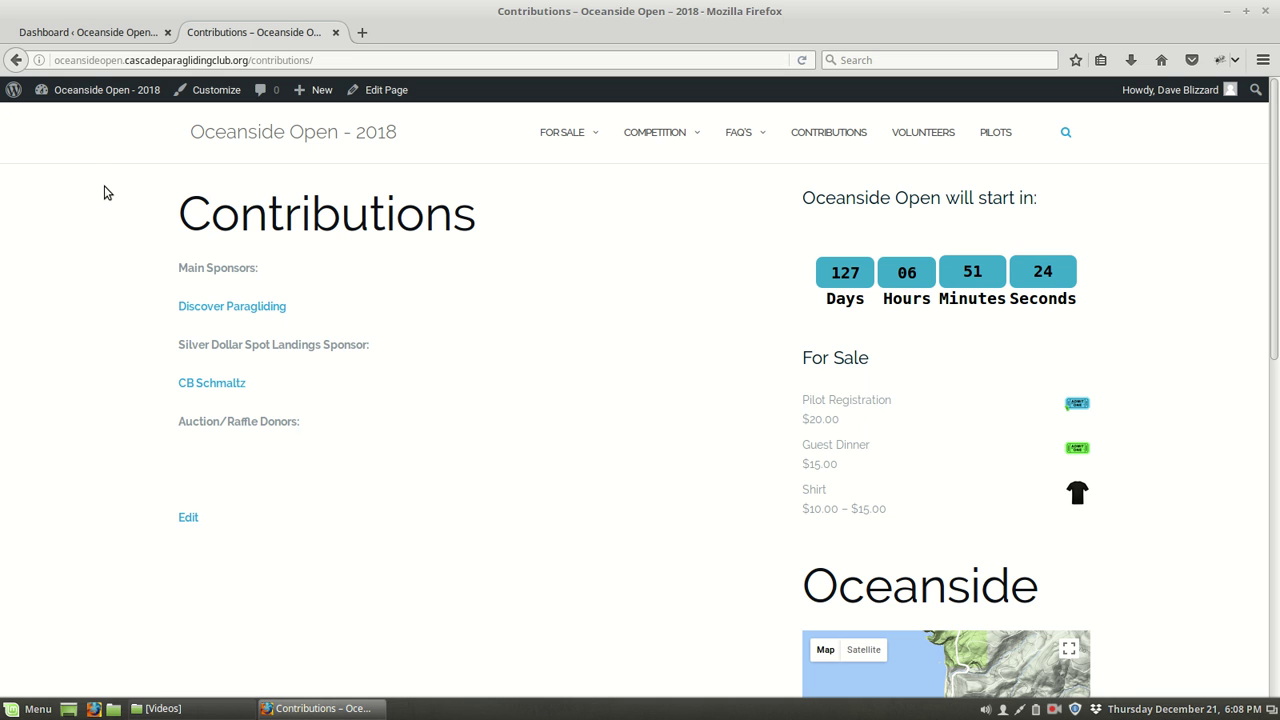
# Return to the WordPress admin dashboard and open the Contributions page from the list of pages for editing
pyautogui.click(76, 30)
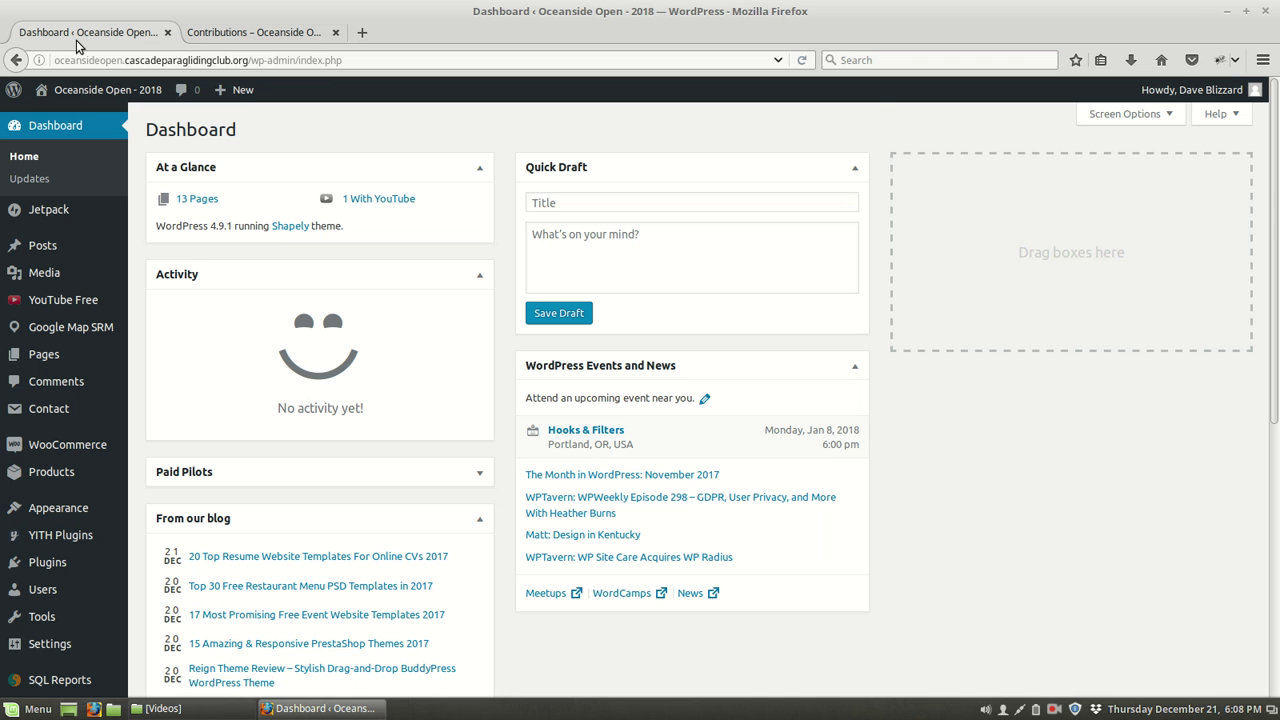
pyautogui.moveTo(78, 240)
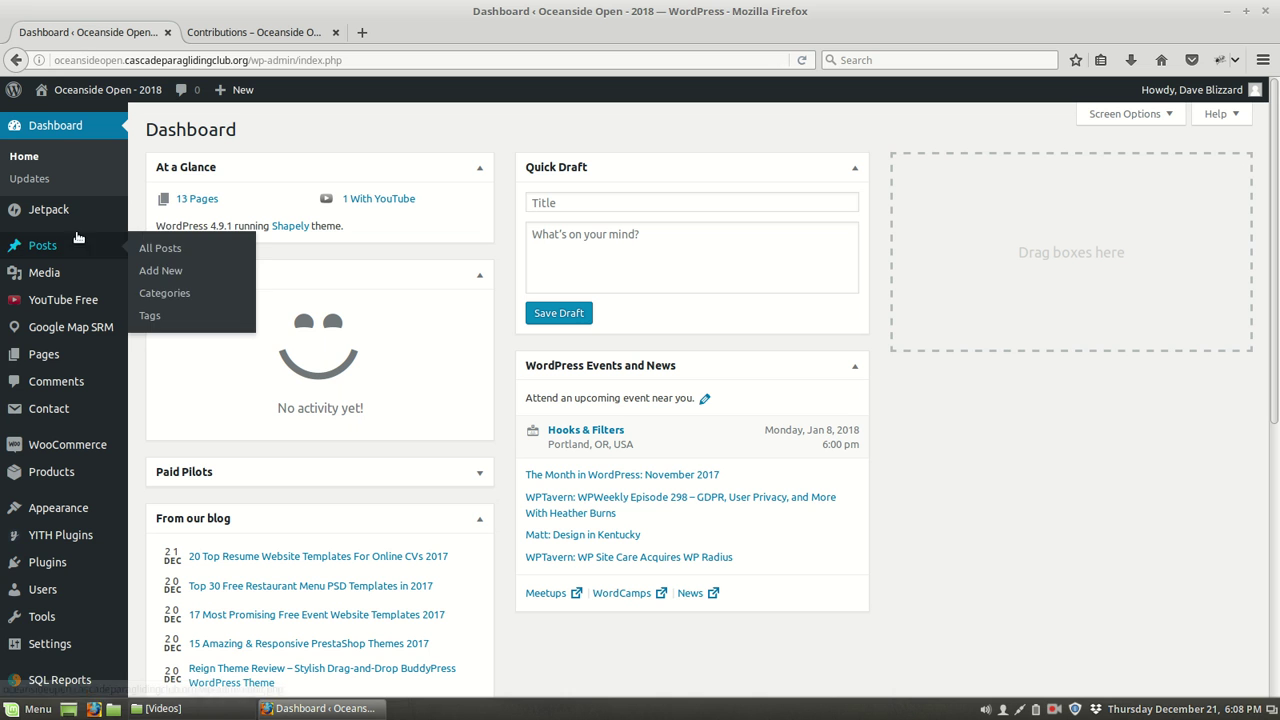
pyautogui.click(57, 364)
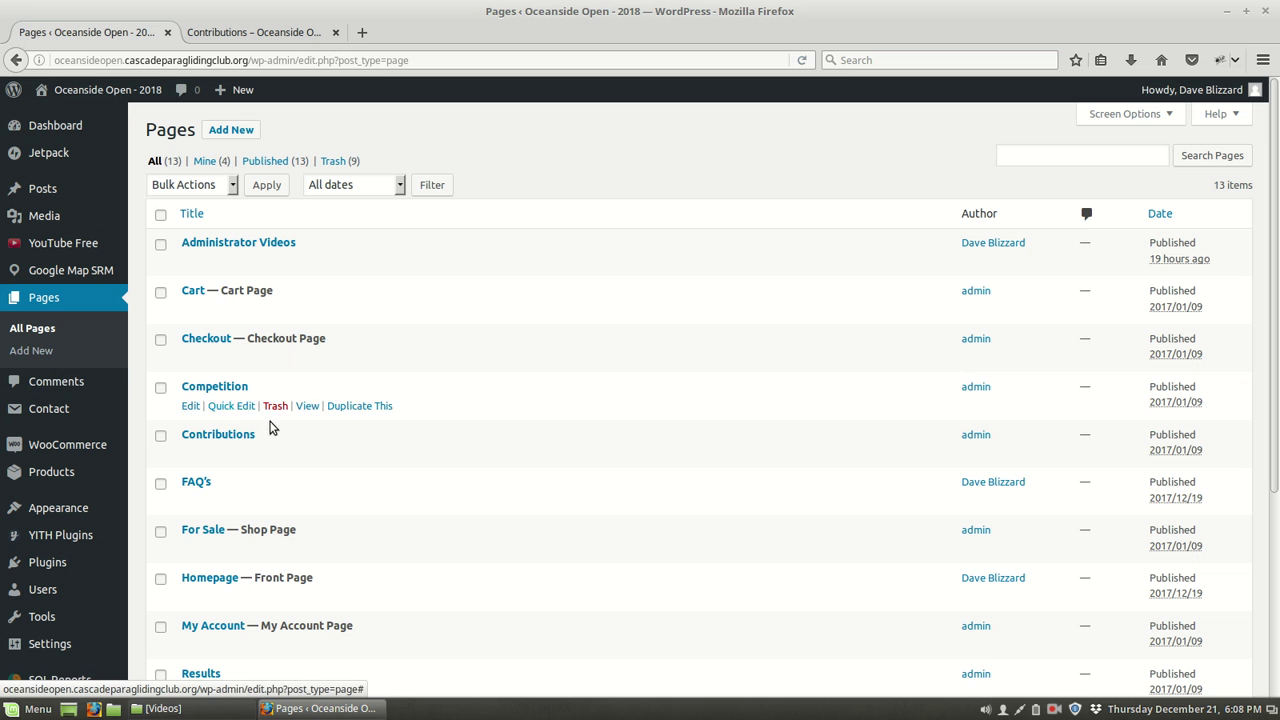
pyautogui.click(223, 437)
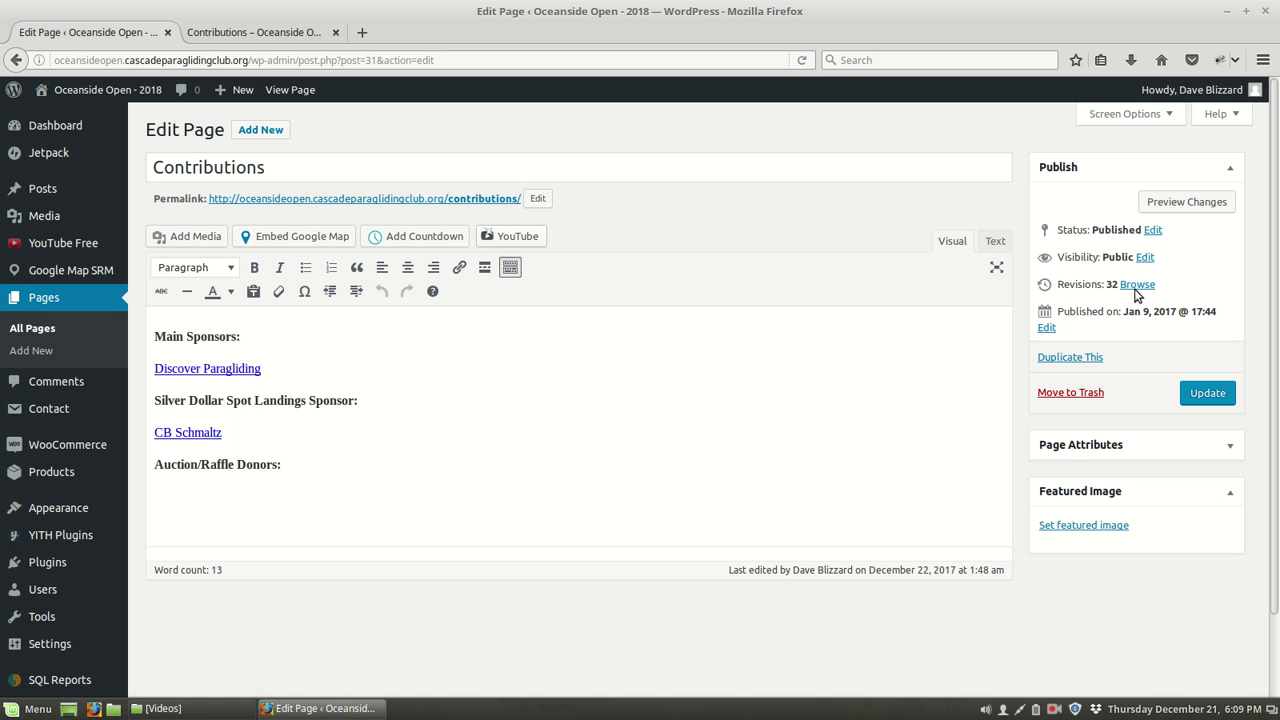
# Restore the Contributions page to the 22 Dec @ 01:45 revision that adds the blizzard wines link, and update the page
pyautogui.click(1137, 286)
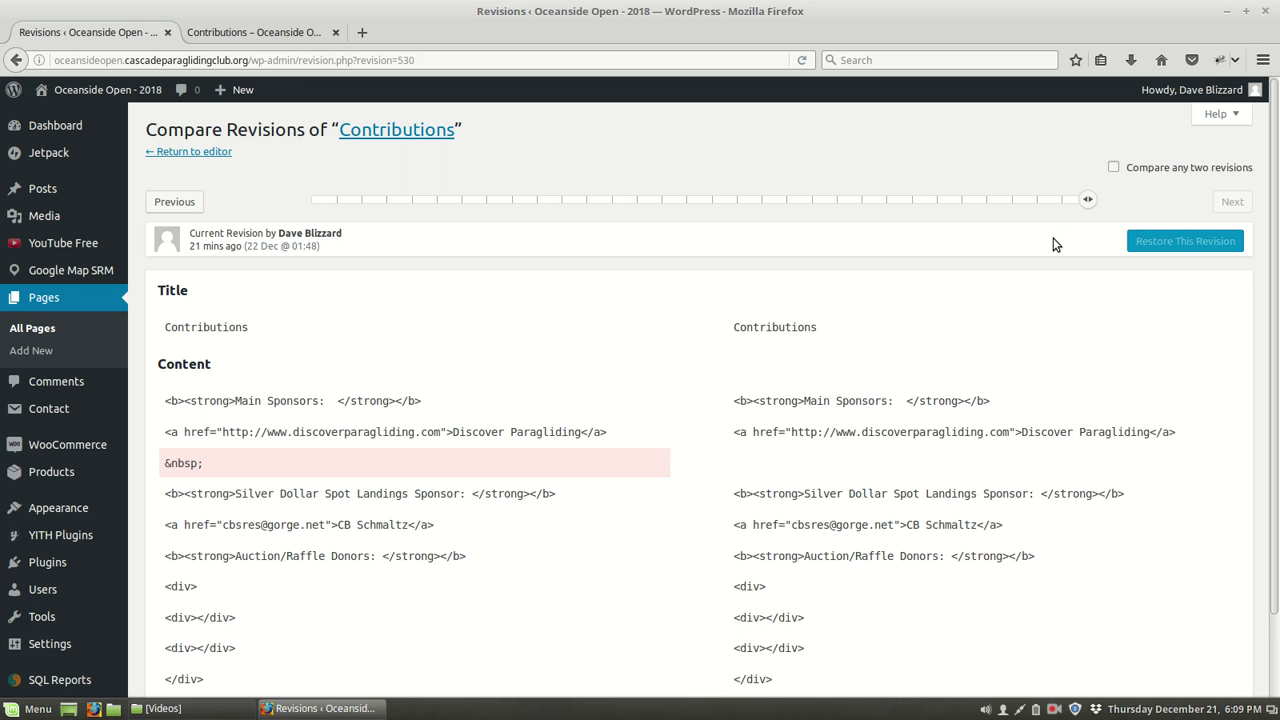
pyautogui.click(1064, 201)
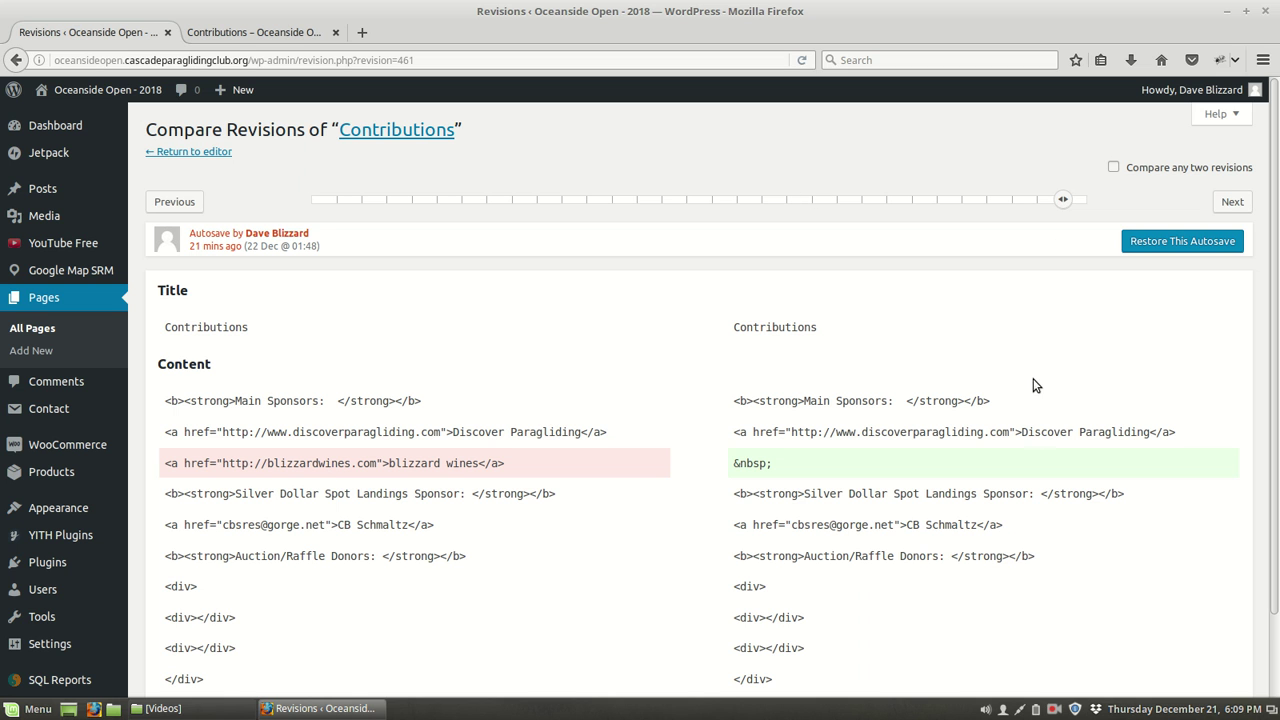
pyautogui.click(1042, 201)
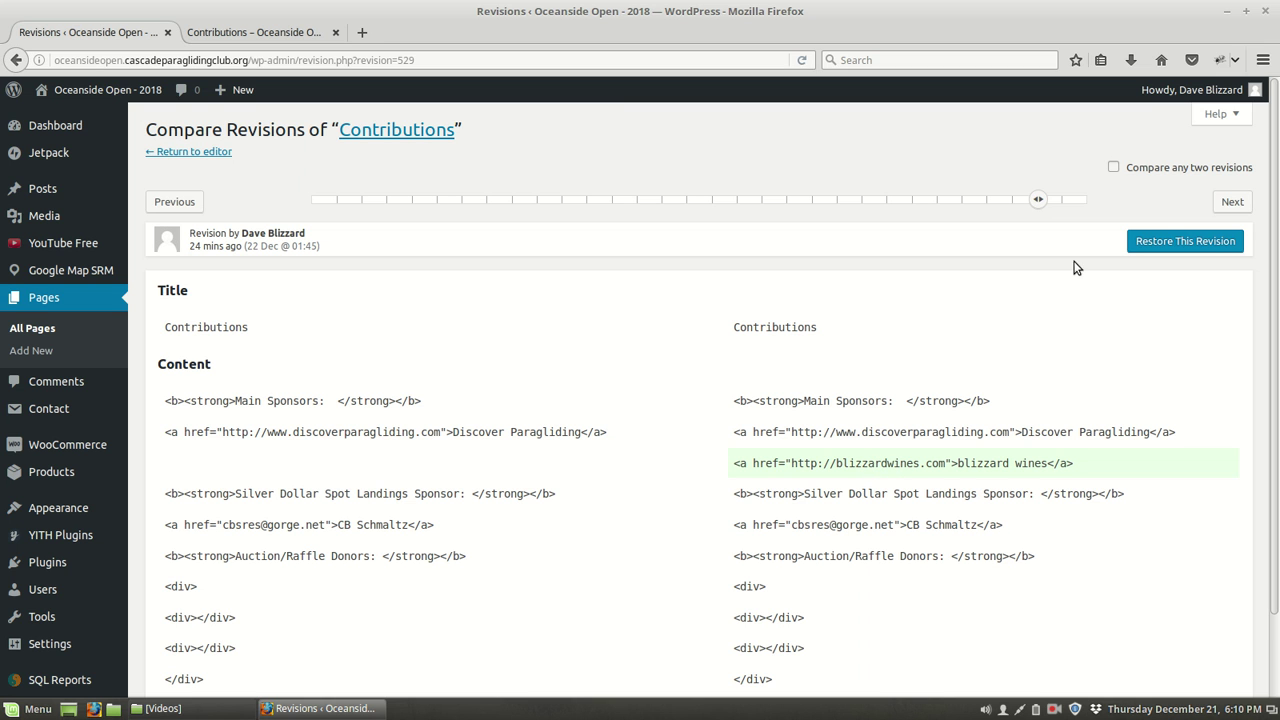
pyautogui.click(1185, 241)
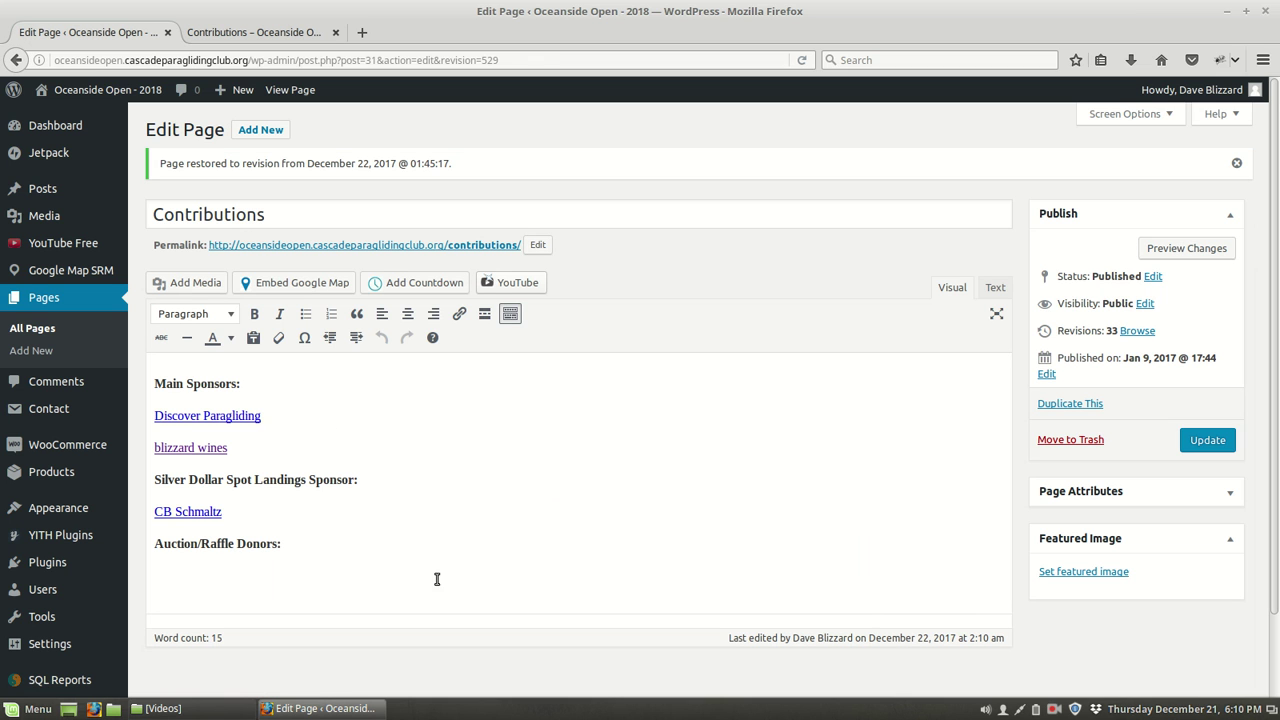
pyautogui.click(1210, 442)
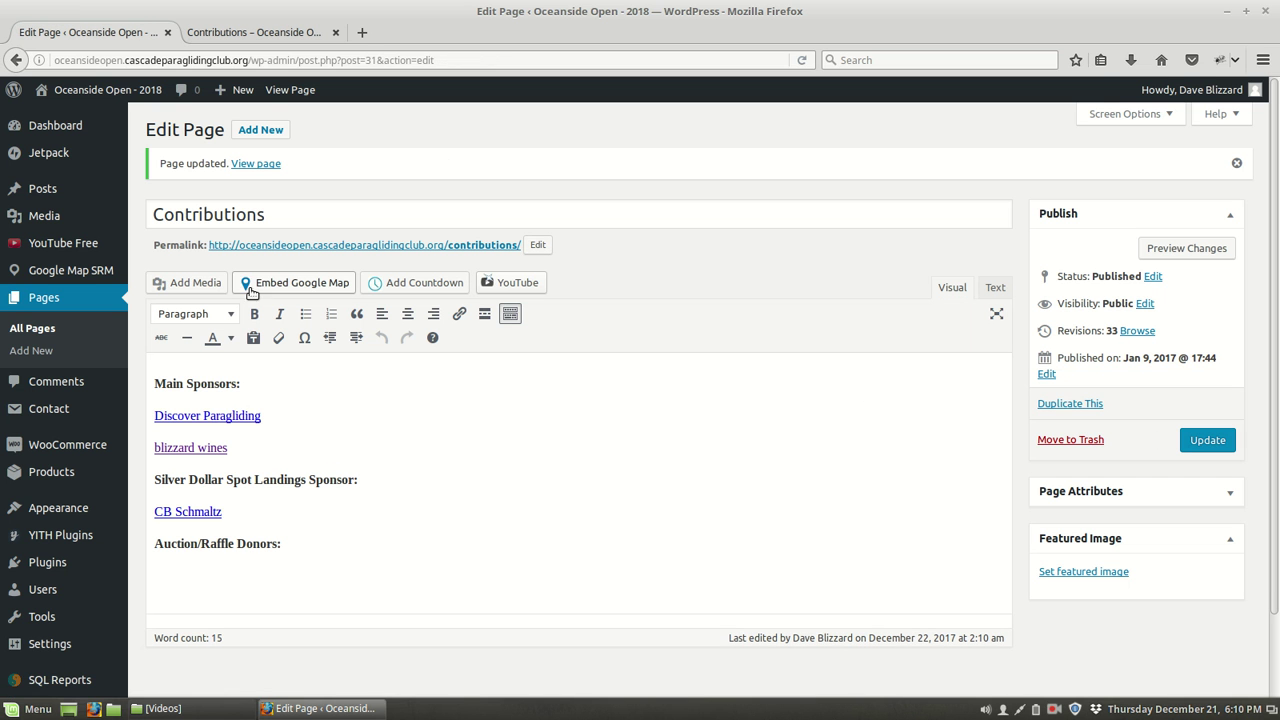
# Close the outdated live-site tab and reopen the site in a new tab to check the restored sponsors on the Contributions page
pyautogui.click(248, 35)
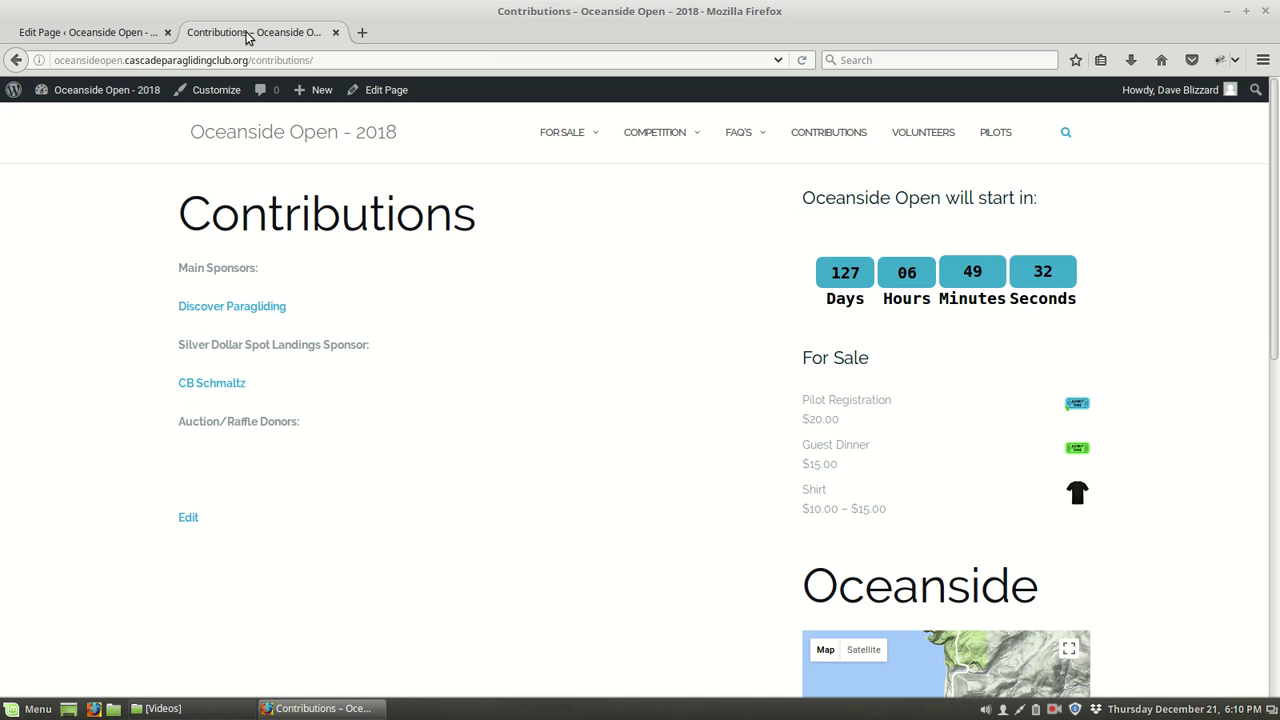
pyautogui.click(806, 60)
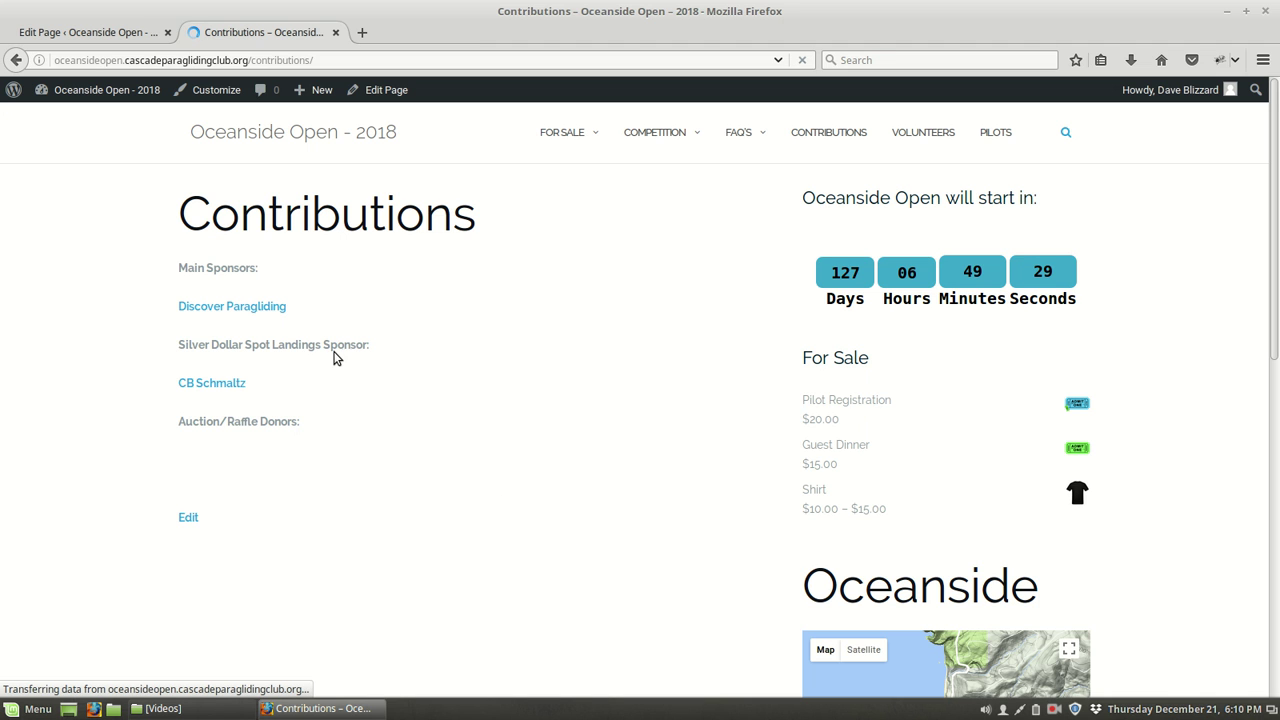
pyautogui.click(336, 33)
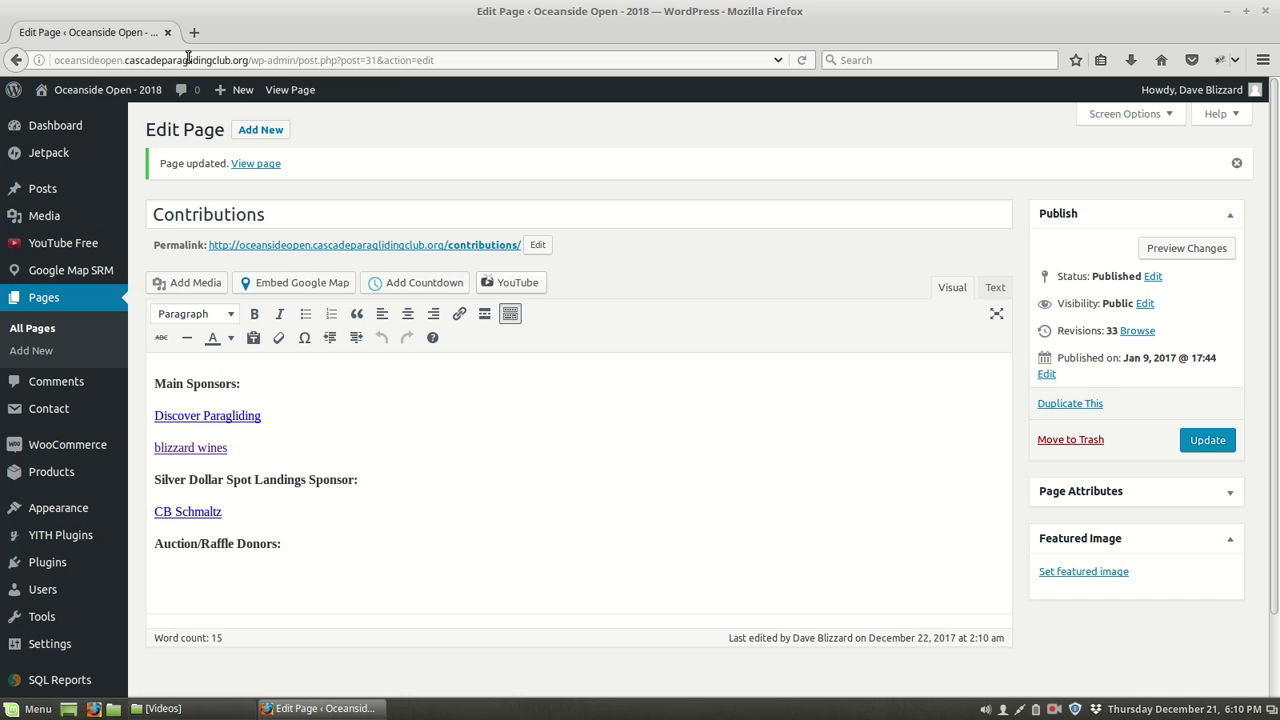
pyautogui.moveTo(100, 92)
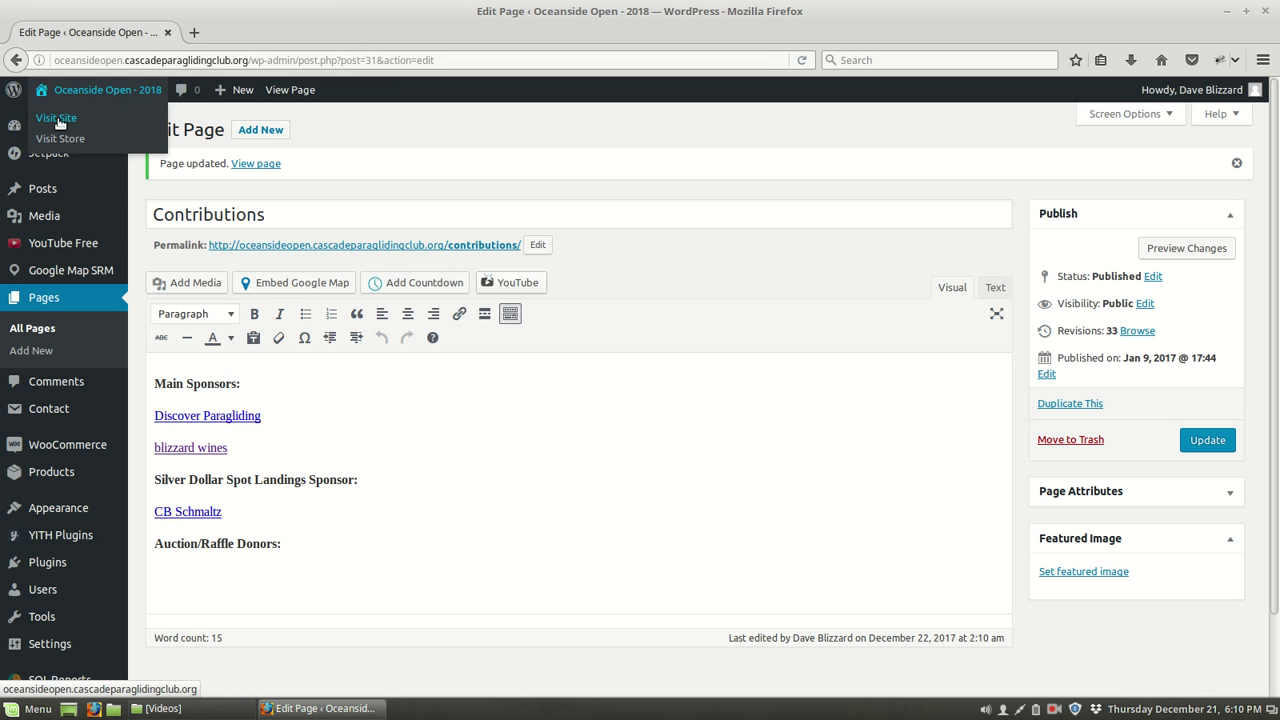
pyautogui.rightClick(59, 122)
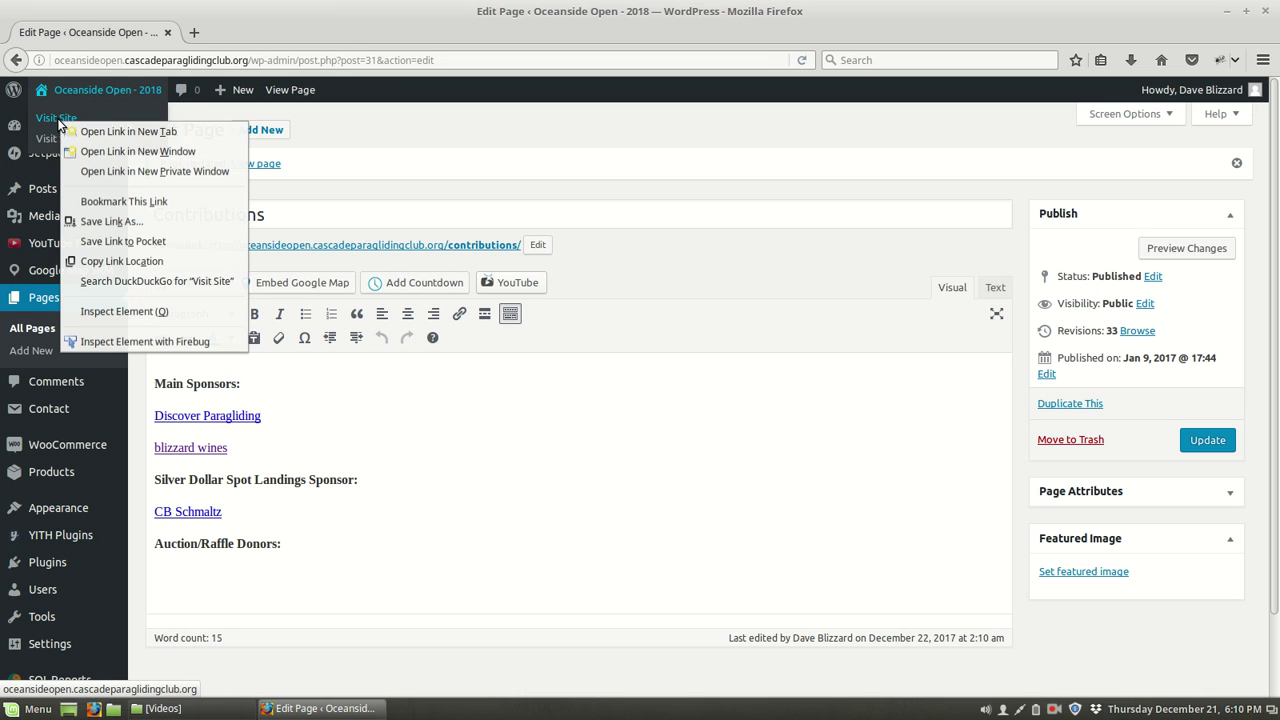
pyautogui.click(112, 126)
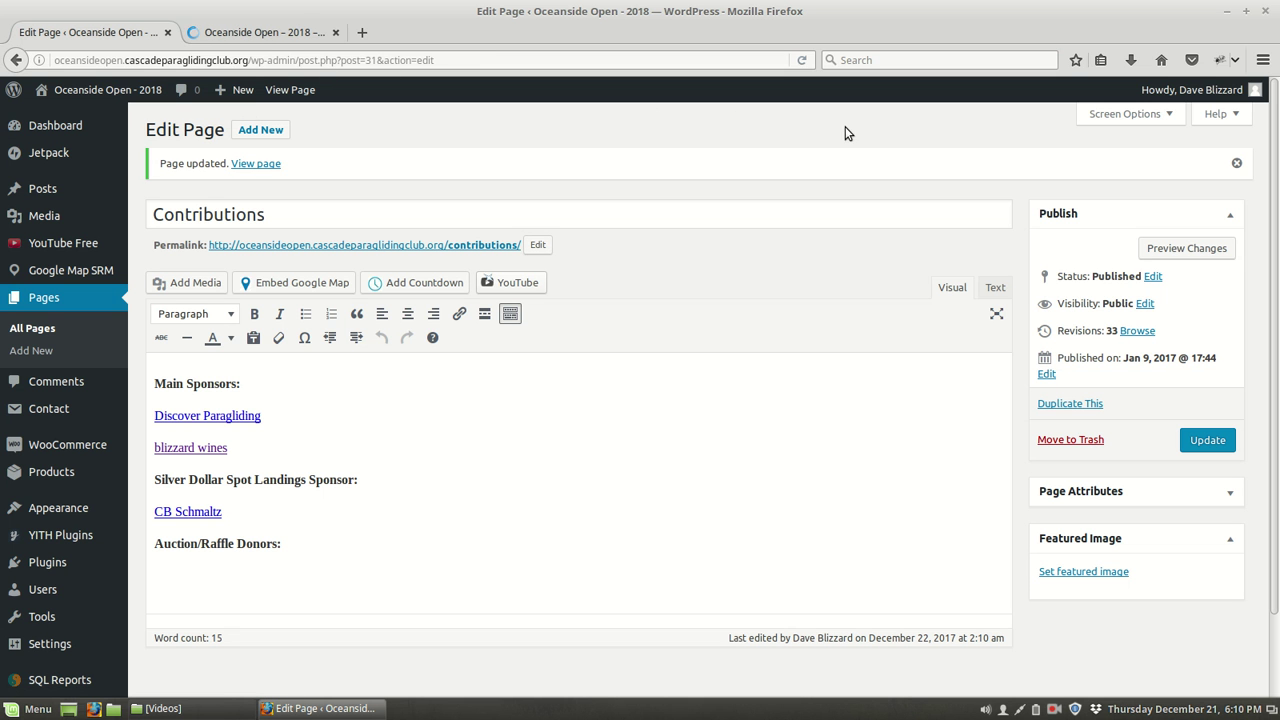
pyautogui.click(258, 33)
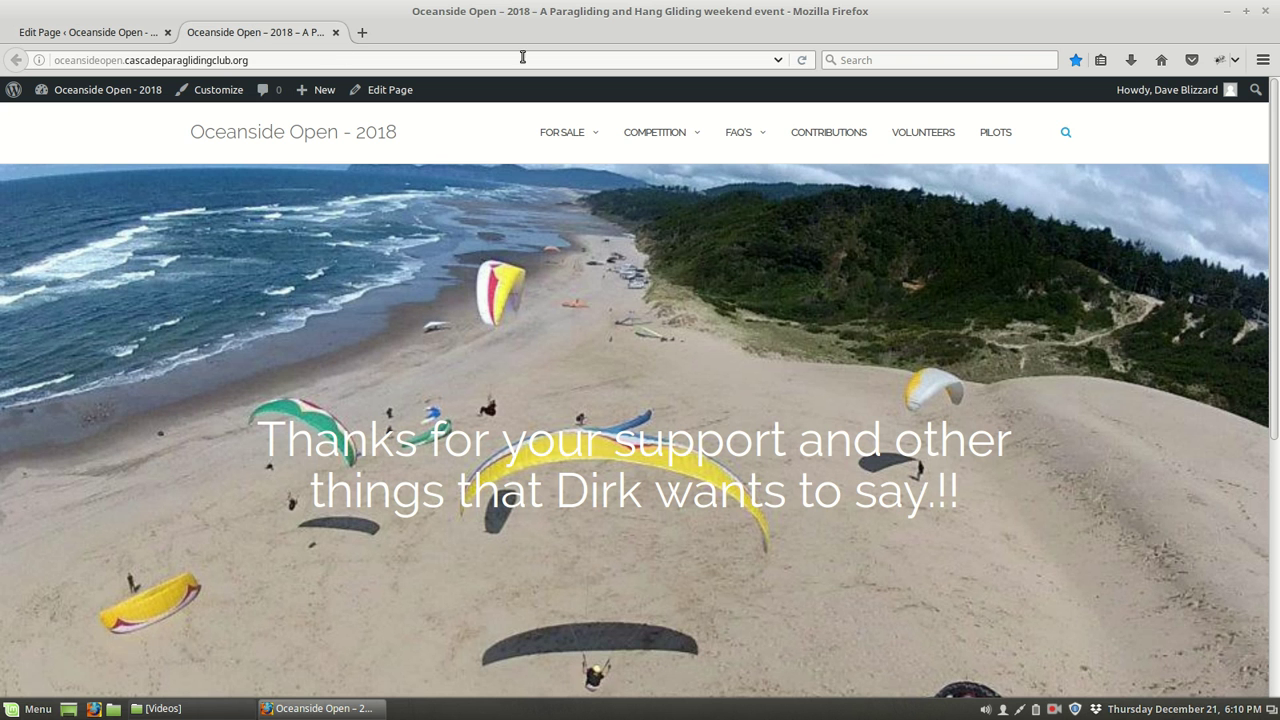
pyautogui.click(848, 142)
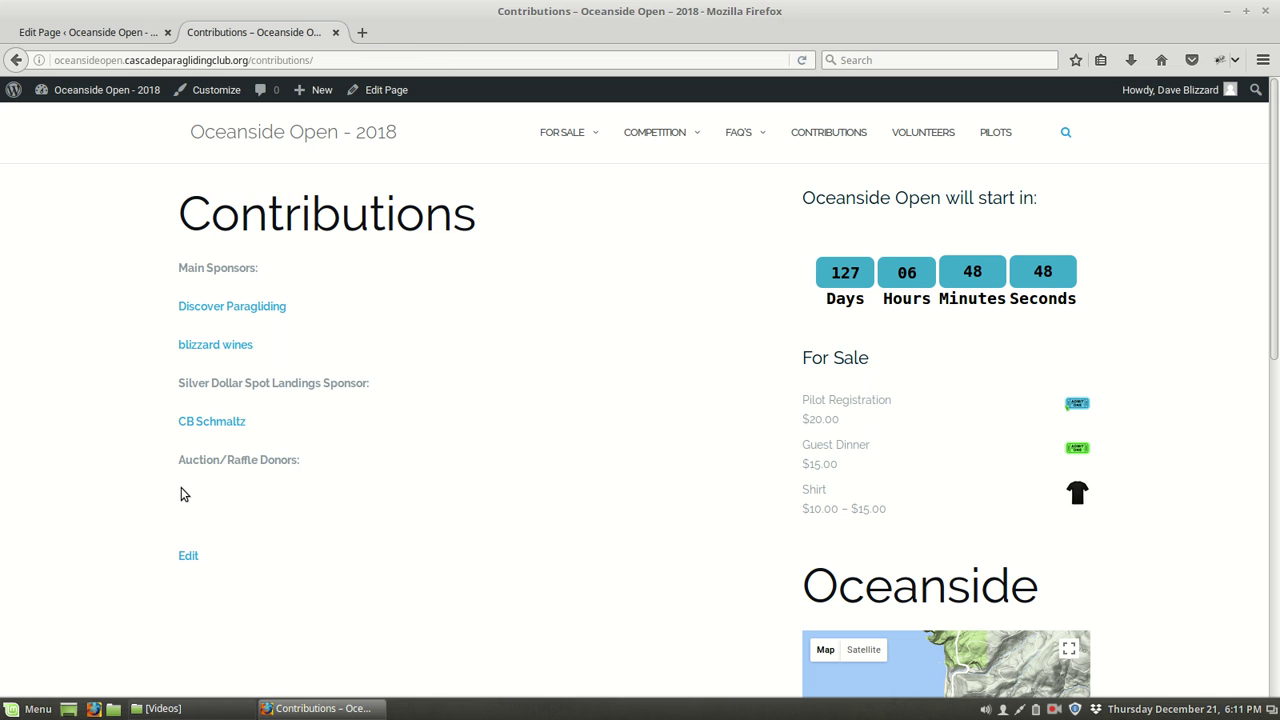
# Edit the Contributions page from the live site, delete the blizzard wines line under Main Sponsors, and update the page
pyautogui.click(189, 558)
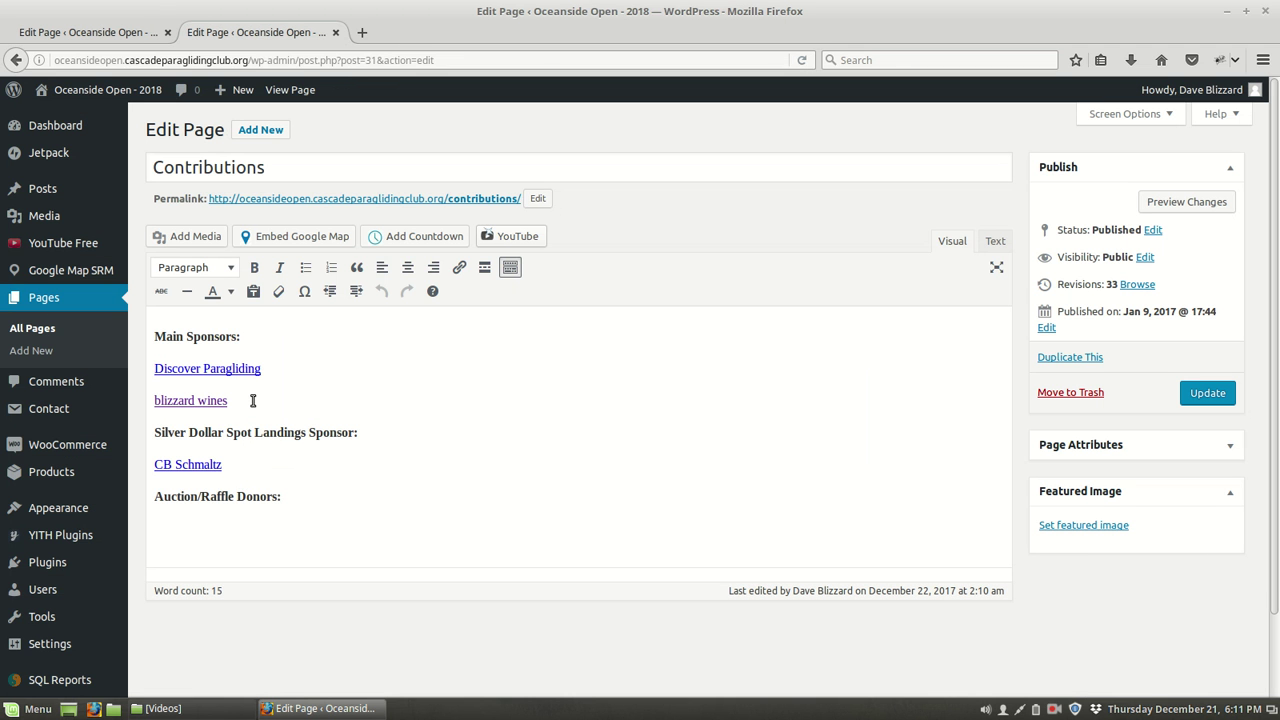
pyautogui.moveTo(217, 400); pyautogui.dragTo(133, 405)
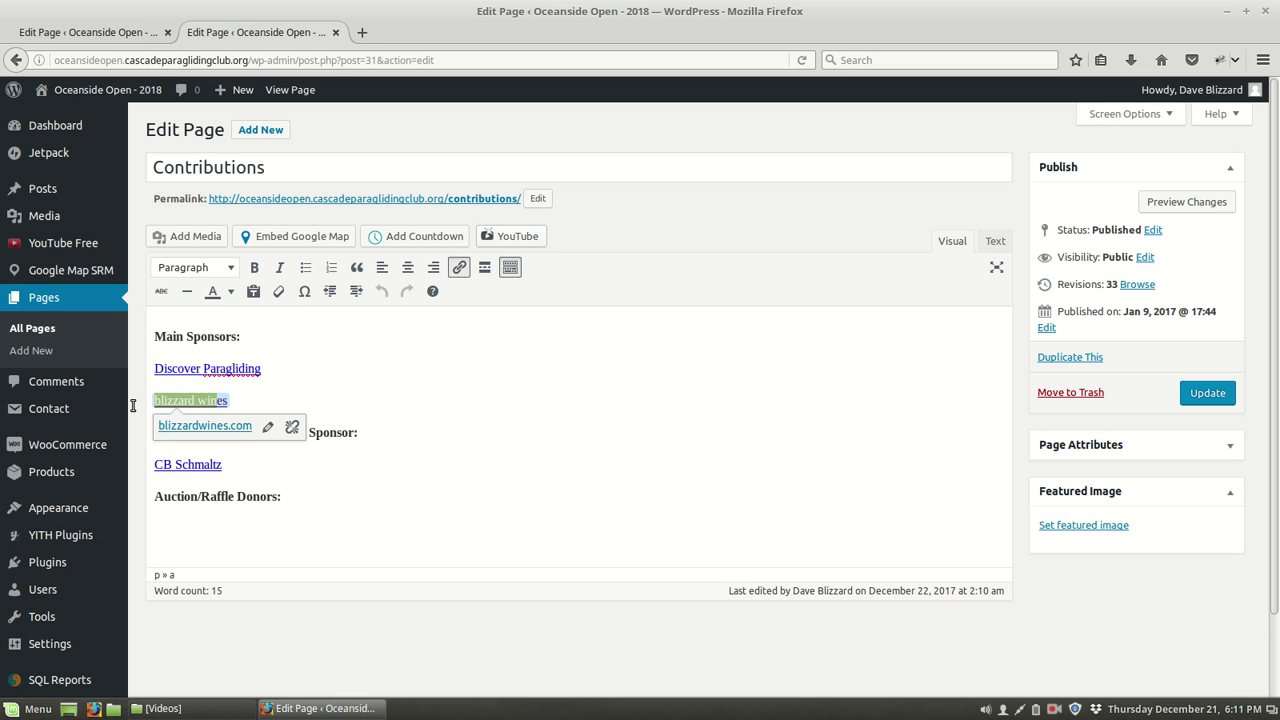
pyautogui.press('BackSpace')
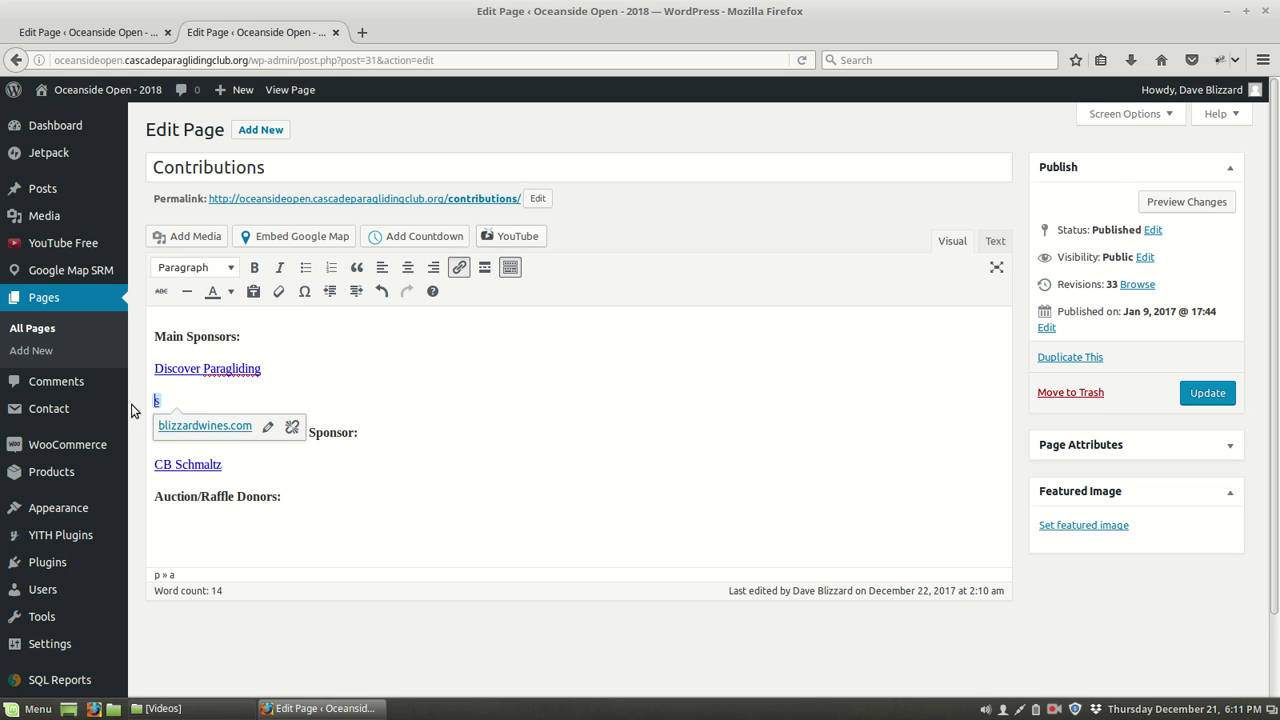
pyautogui.press('BackSpace')
pyautogui.press('Delete')
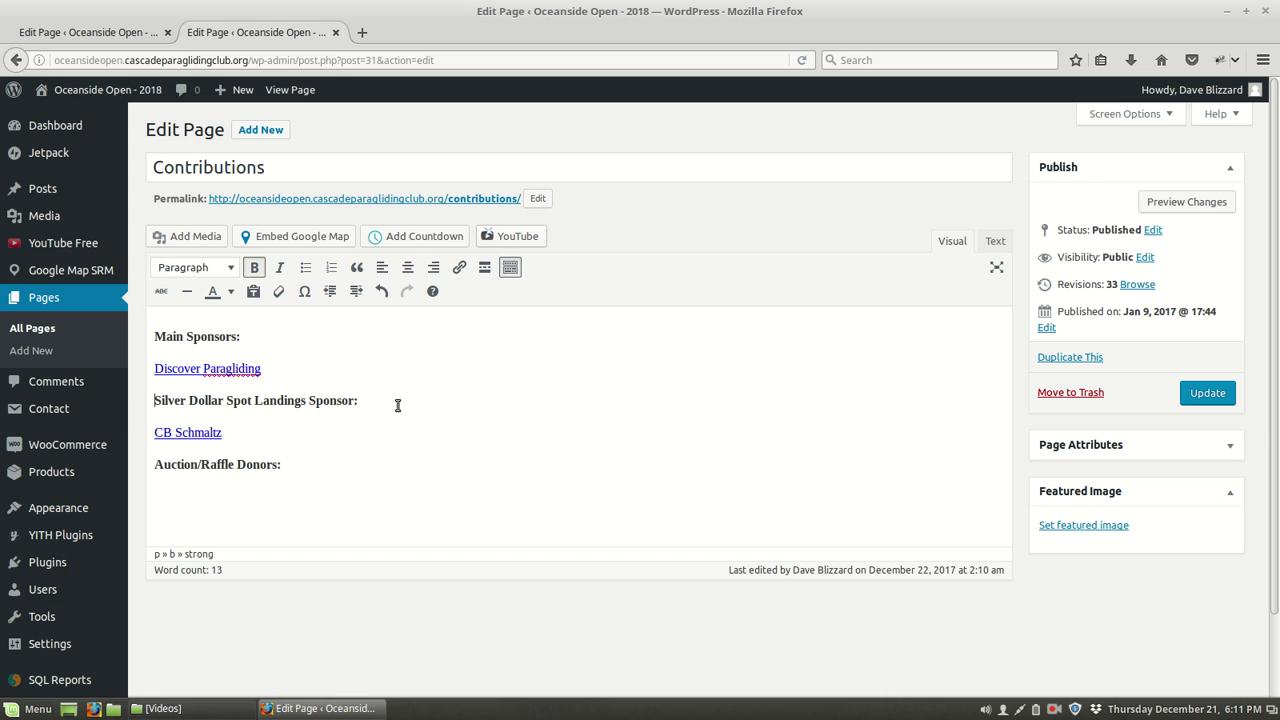
pyautogui.click(1212, 393)
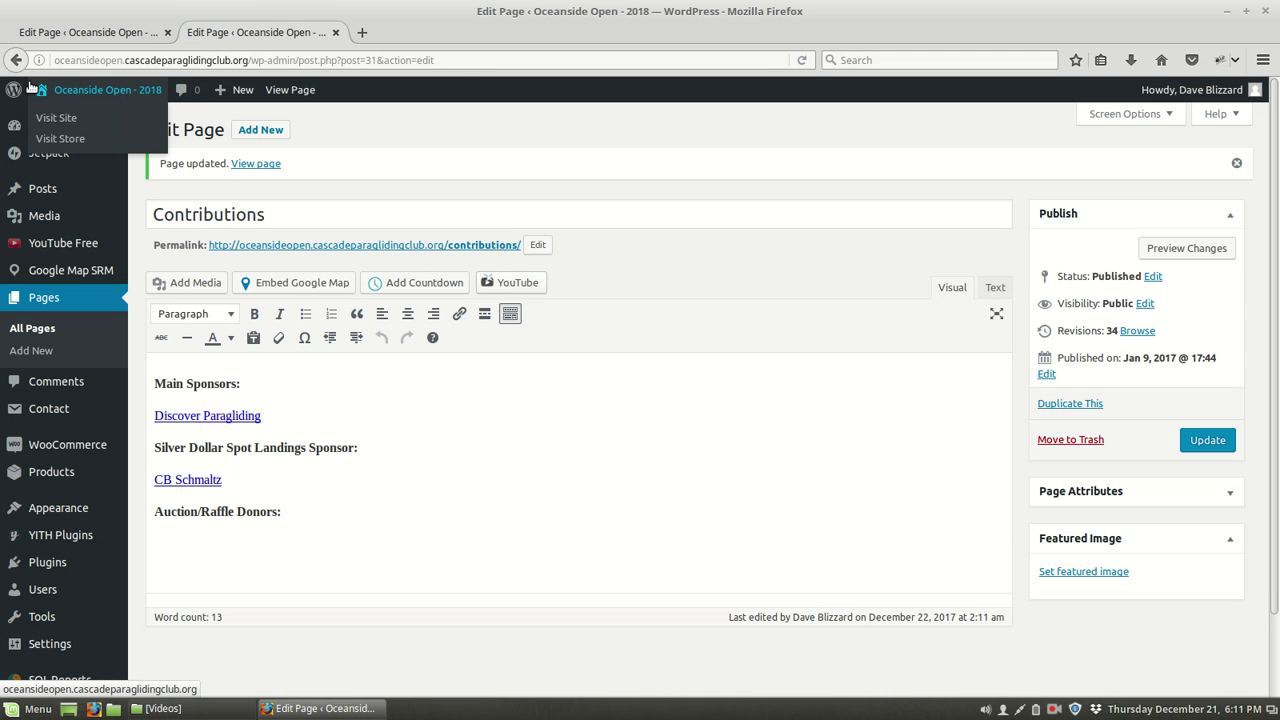
# Close the second editor tab, check the edited Contributions page on the live site in a new tab, and return to the remaining editor
pyautogui.click(336, 33)
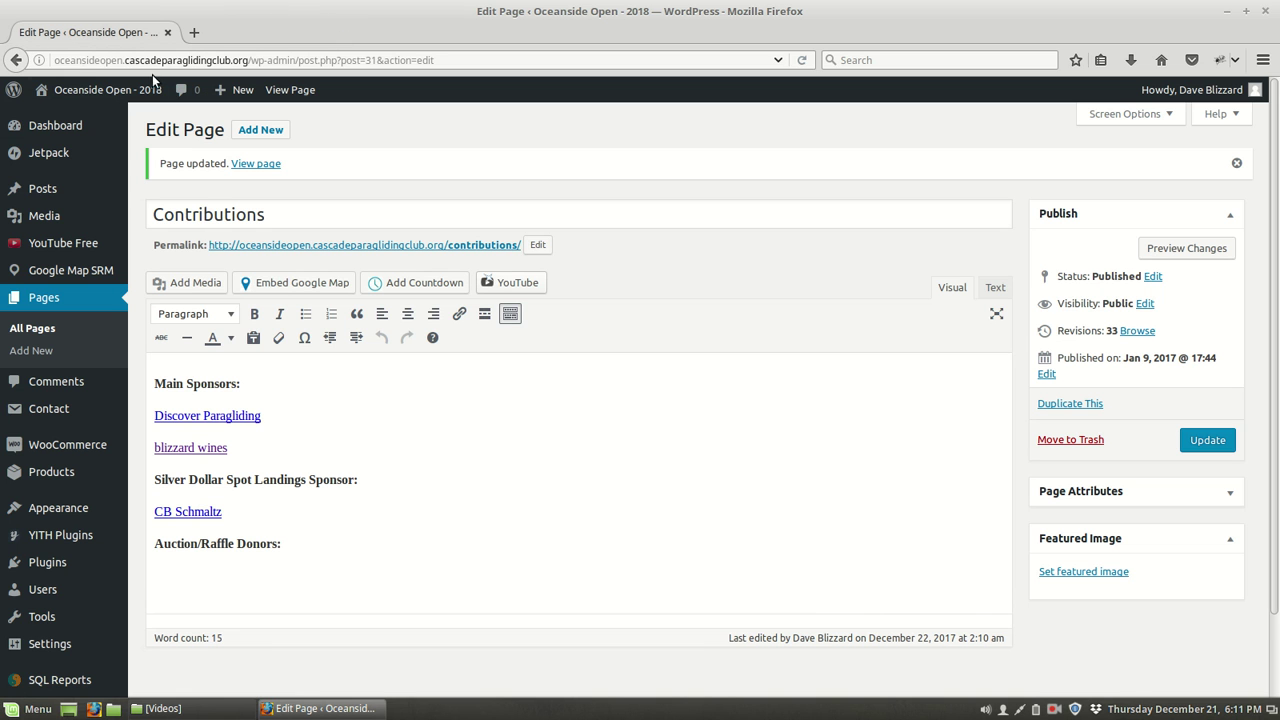
pyautogui.moveTo(106, 97)
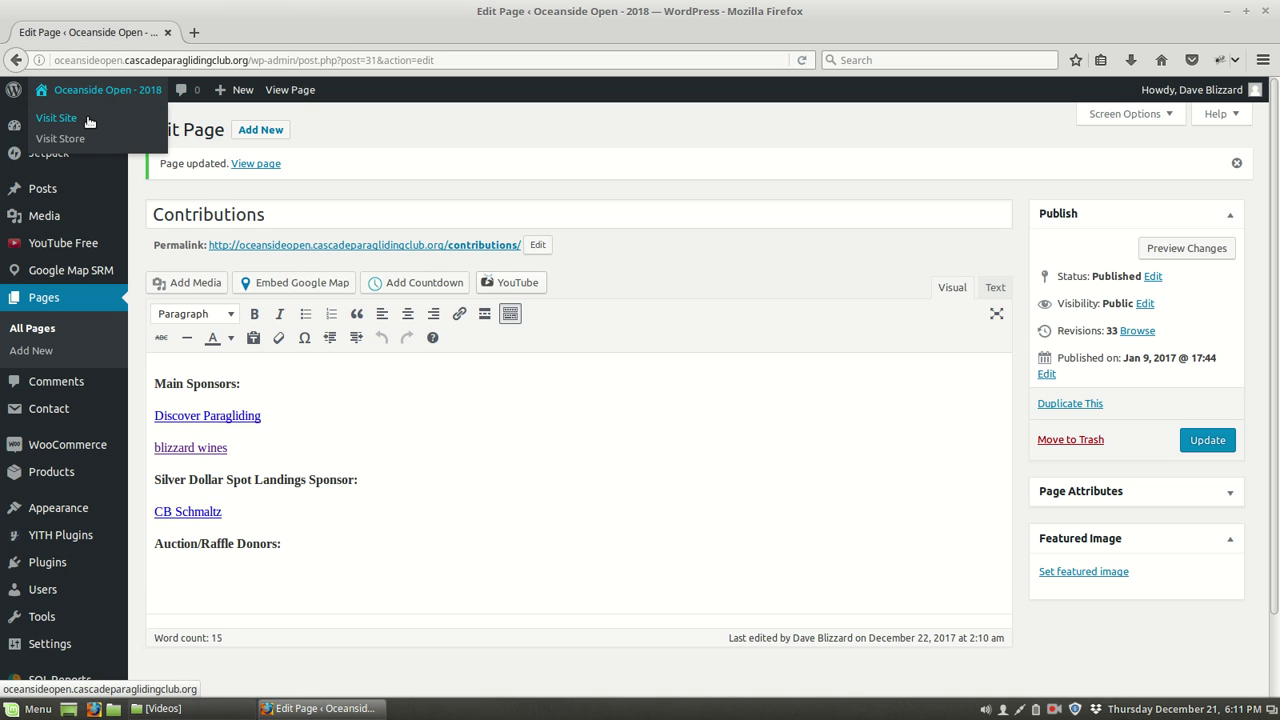
pyautogui.rightClick(87, 118)
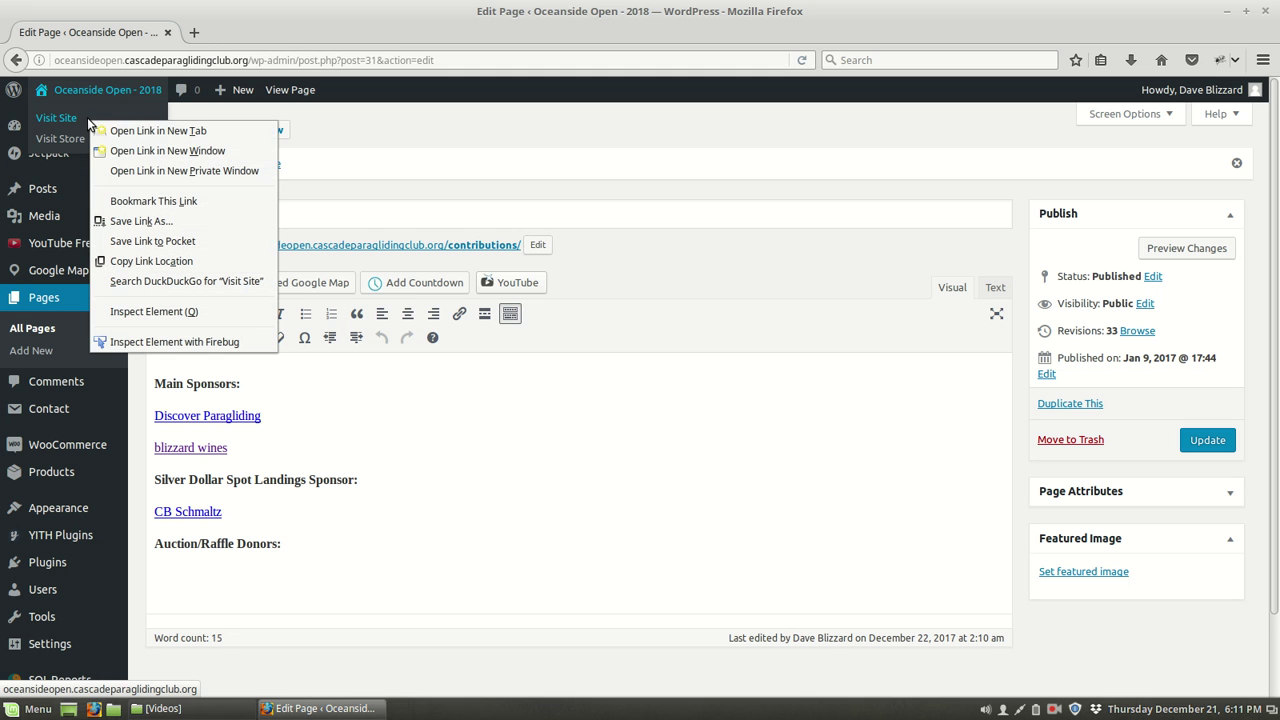
pyautogui.click(137, 125)
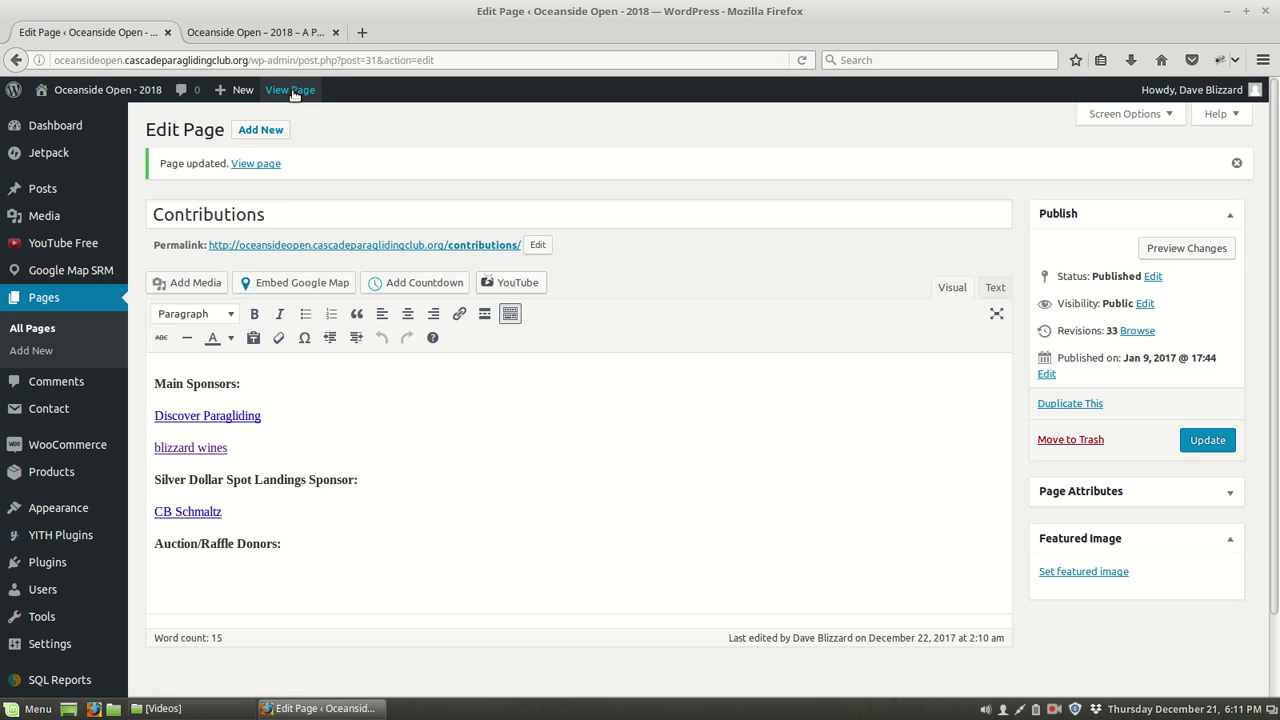
pyautogui.click(251, 34)
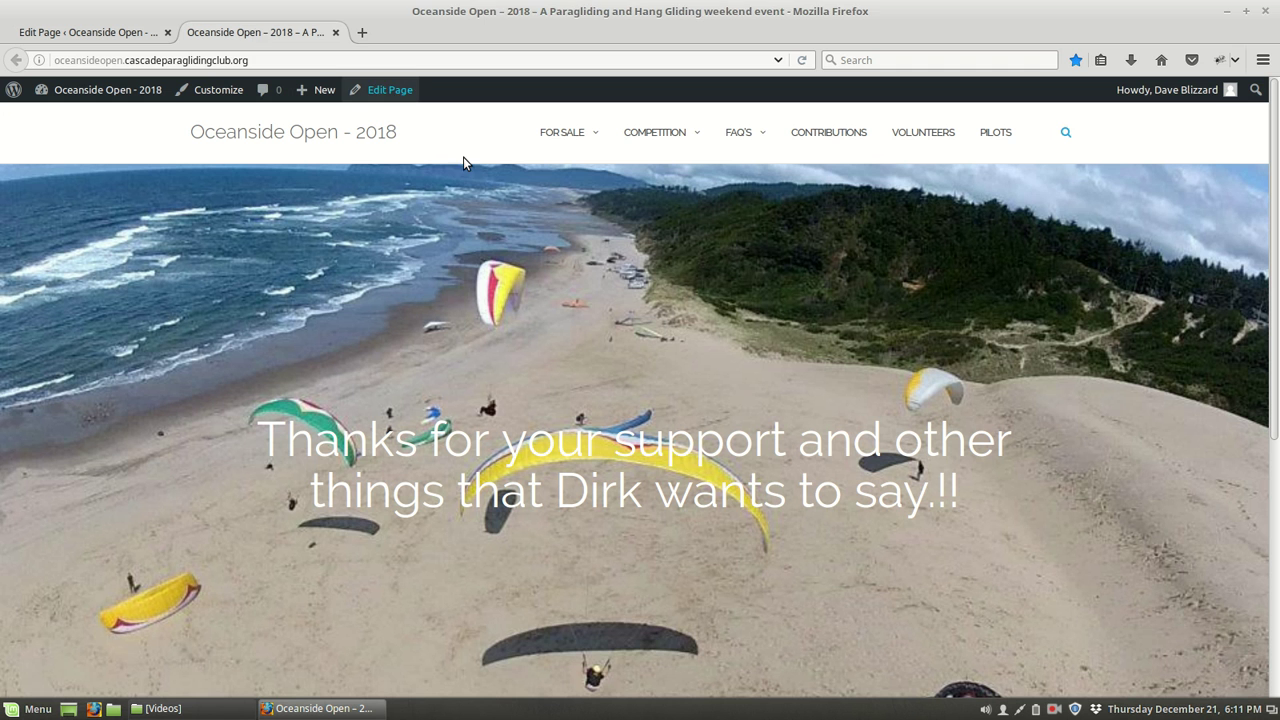
pyautogui.click(843, 138)
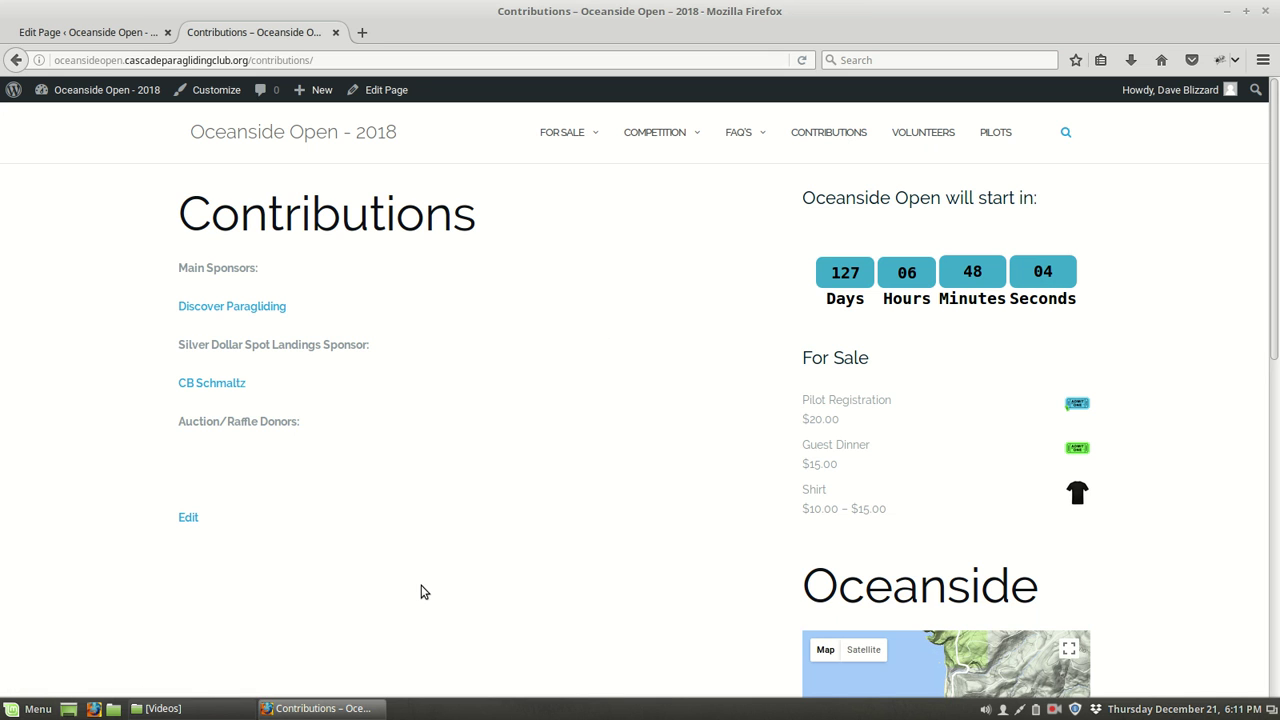
pyautogui.click(100, 38)
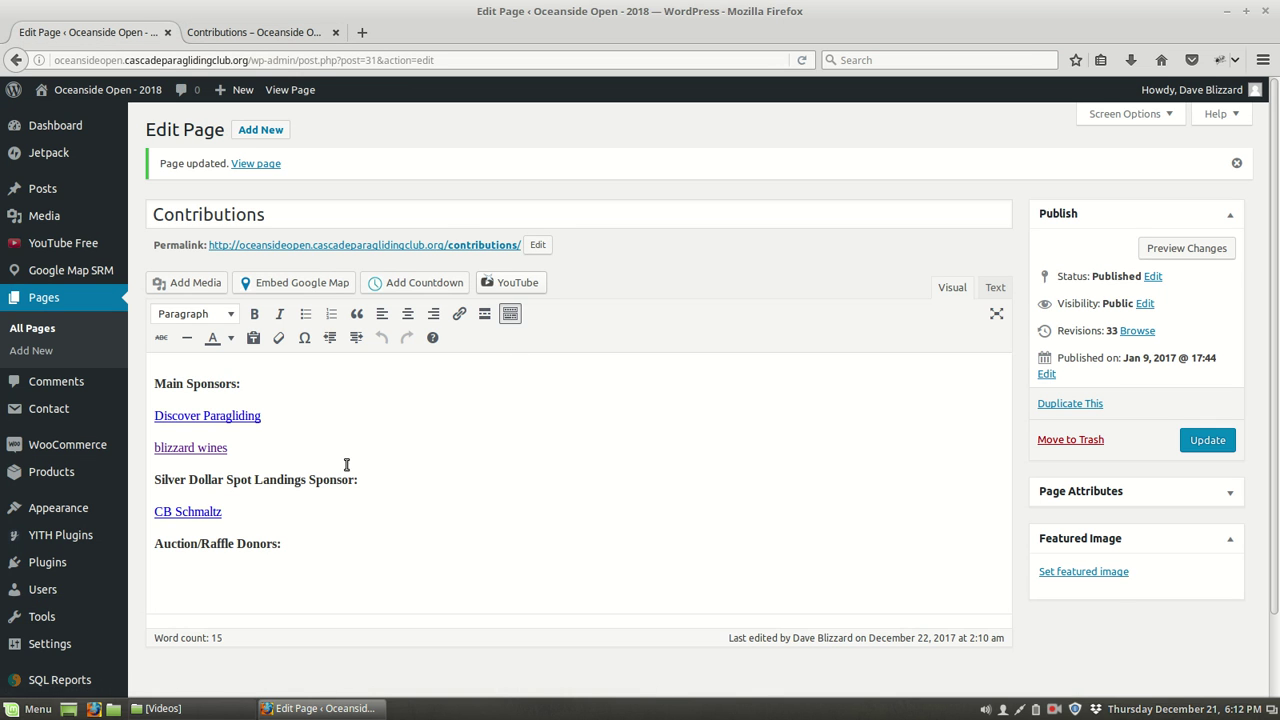
# Add the lines "This is the truth." and "This is sfalse." below blizzard wines, and view the spelling suggestions for "sfalse"
pyautogui.tripleClick(254, 454)
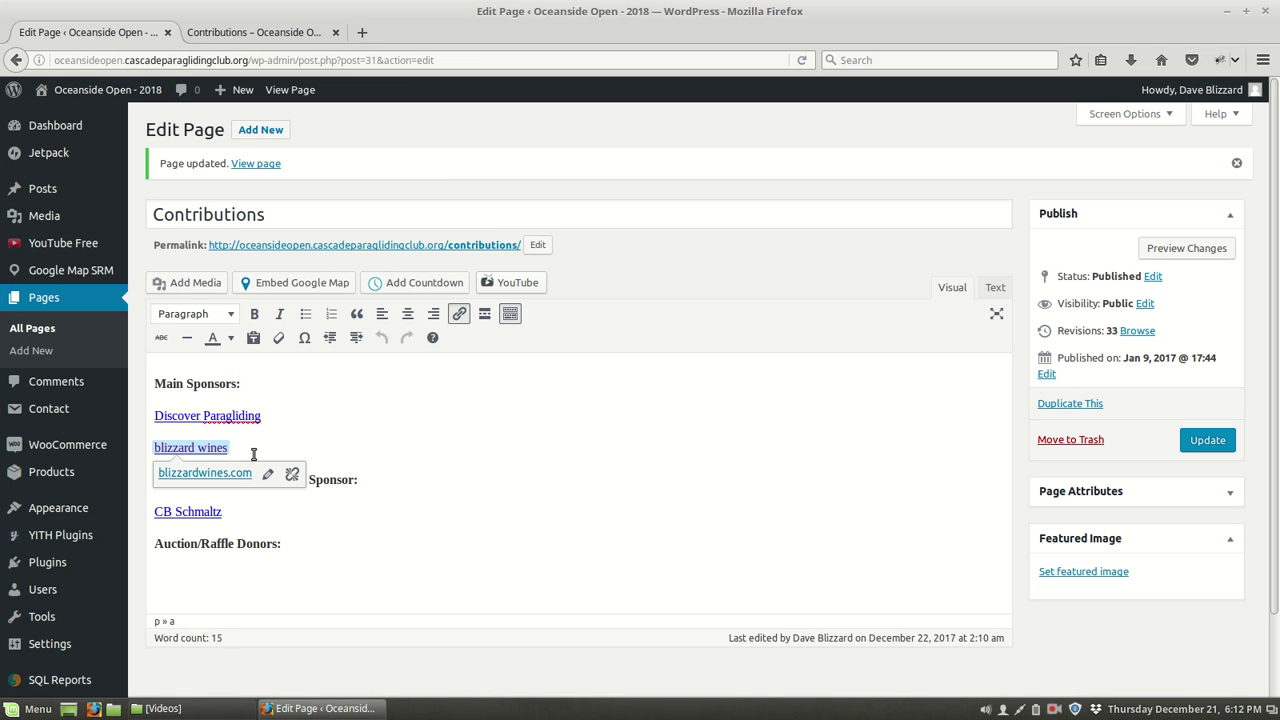
pyautogui.click(254, 454)
pyautogui.press('Return')
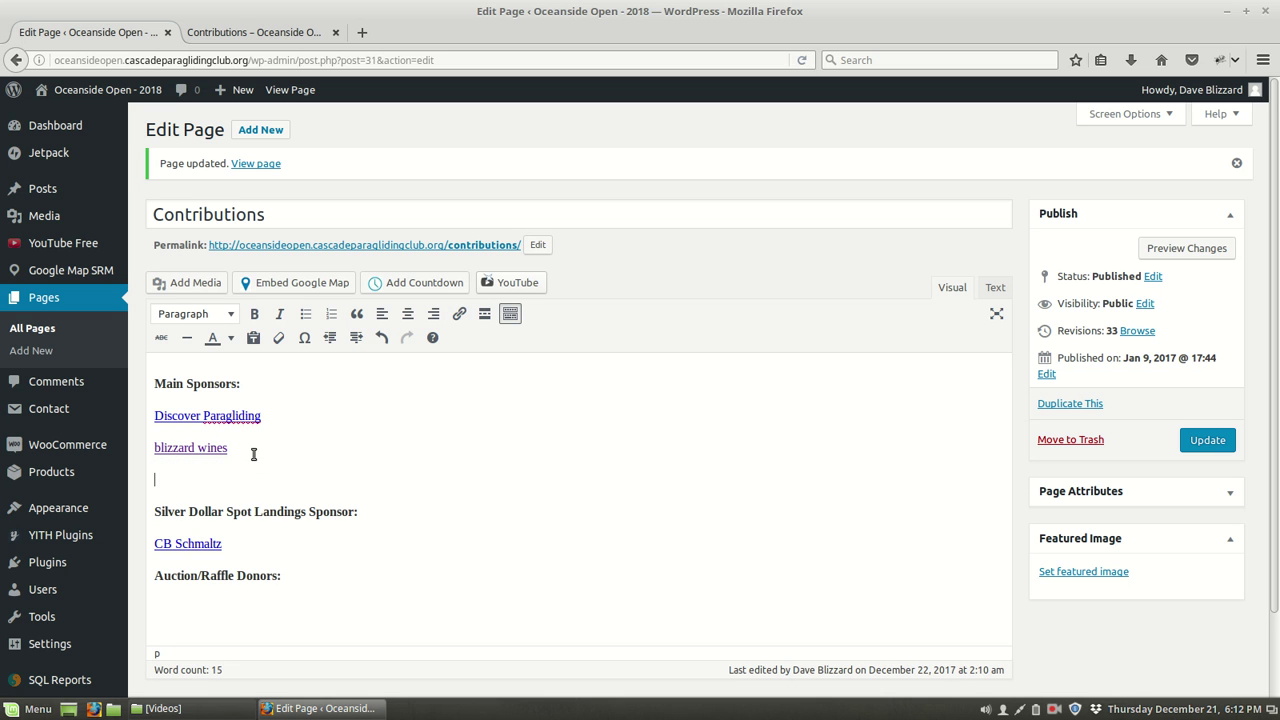
pyautogui.write('This')
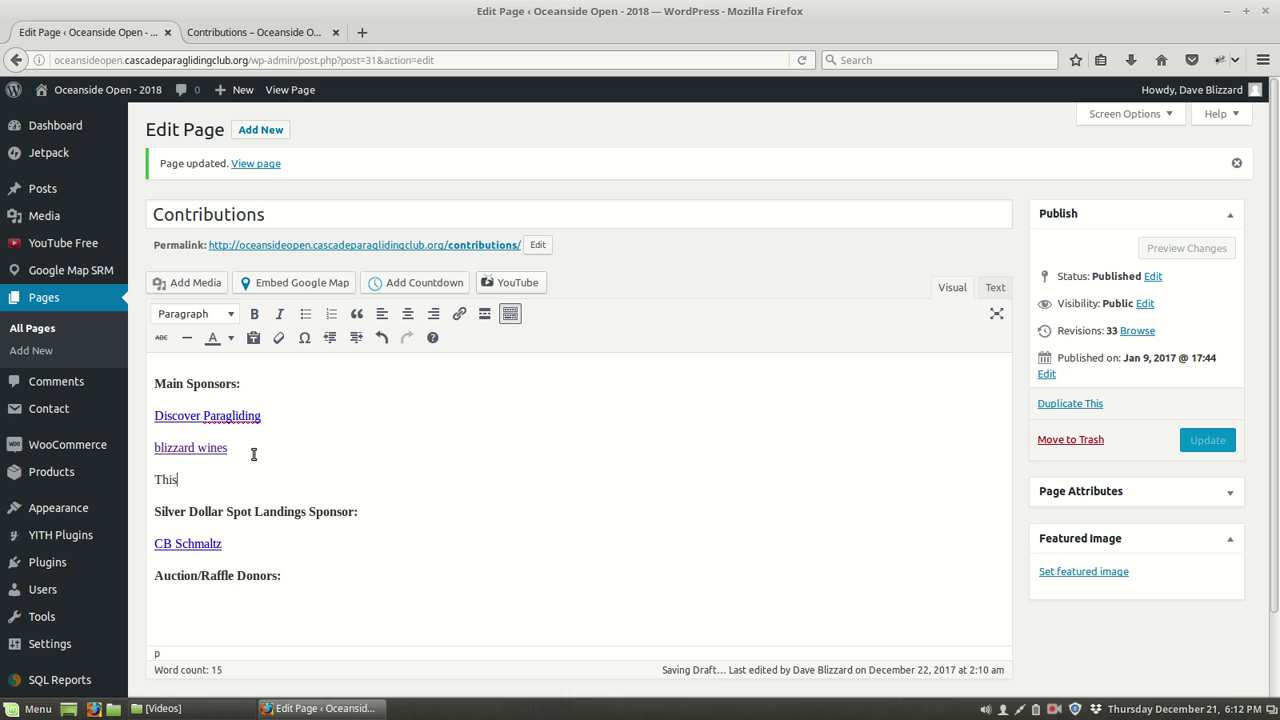
pyautogui.write(' is ')
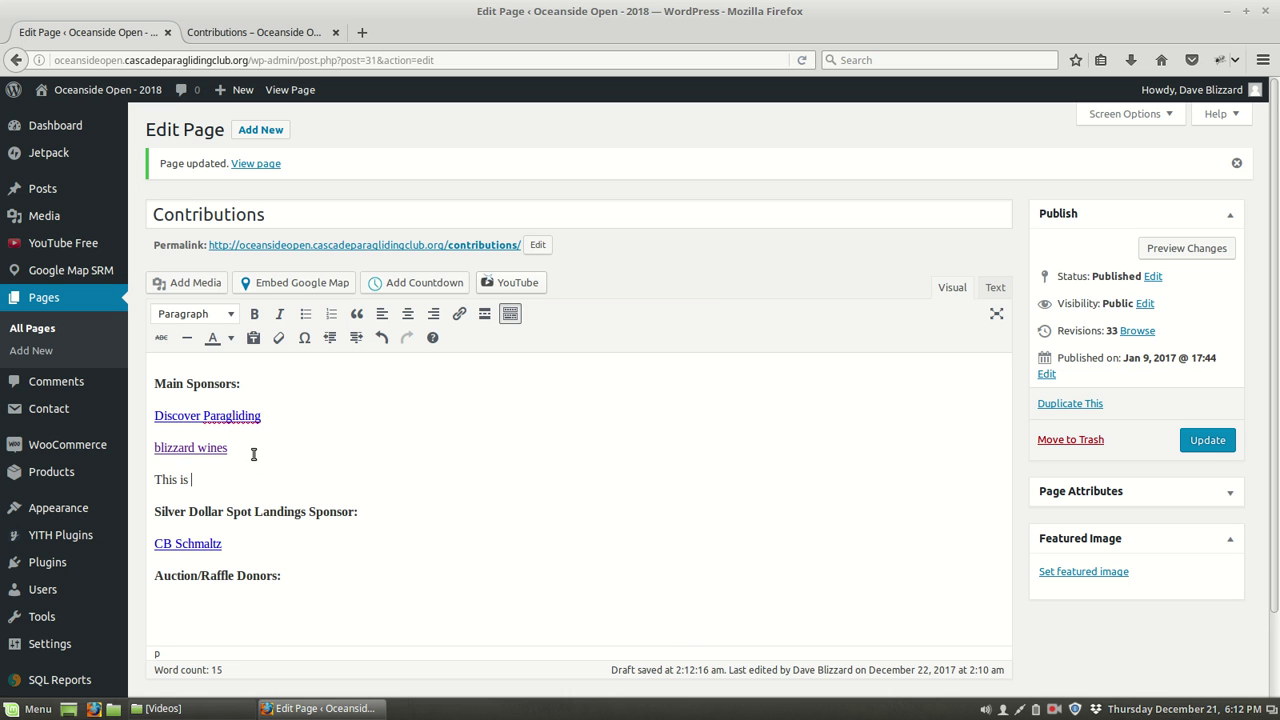
pyautogui.write('the truth.')
pyautogui.press('Return')
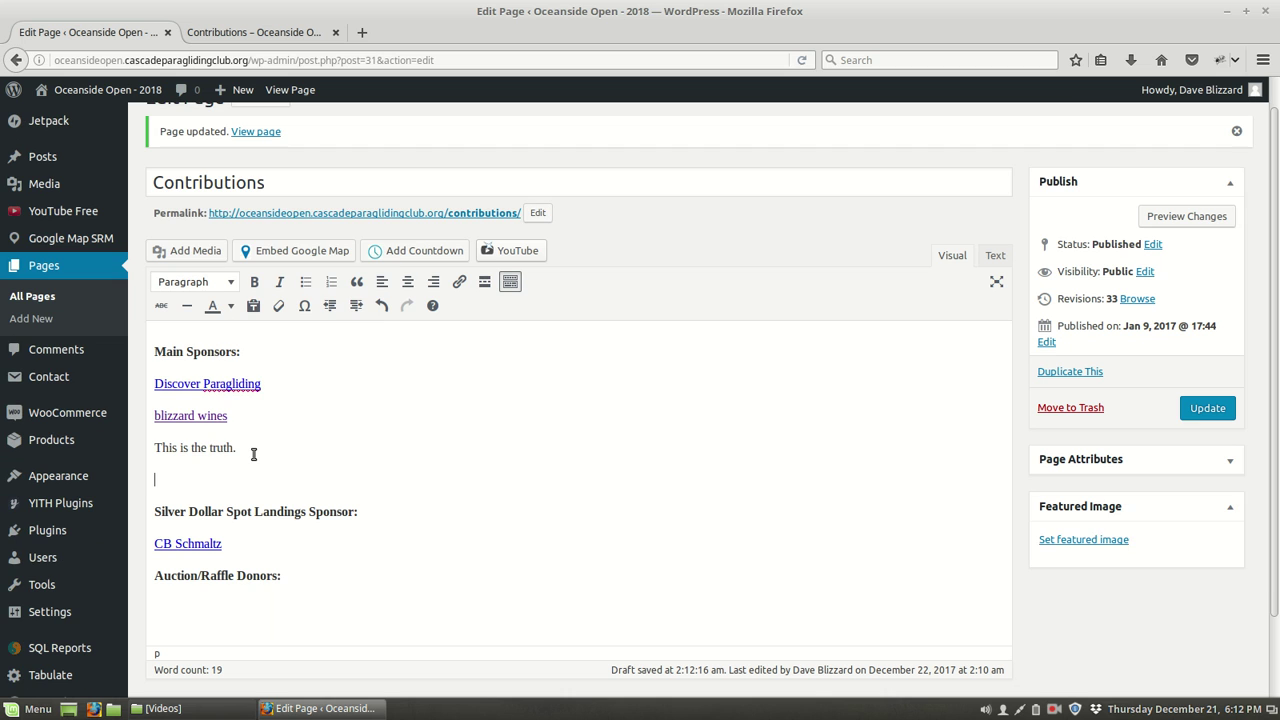
pyautogui.write('This is sfalse.')
pyautogui.rightClick(208, 480)
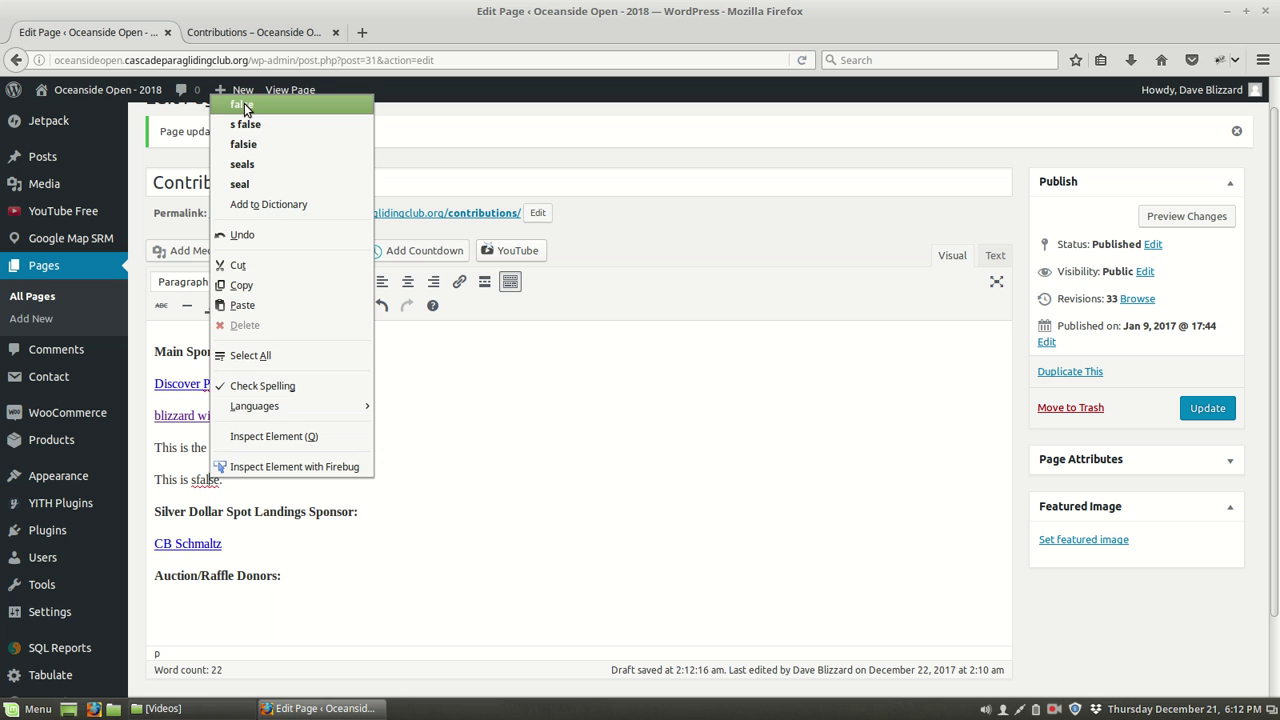
pyautogui.click(513, 398)
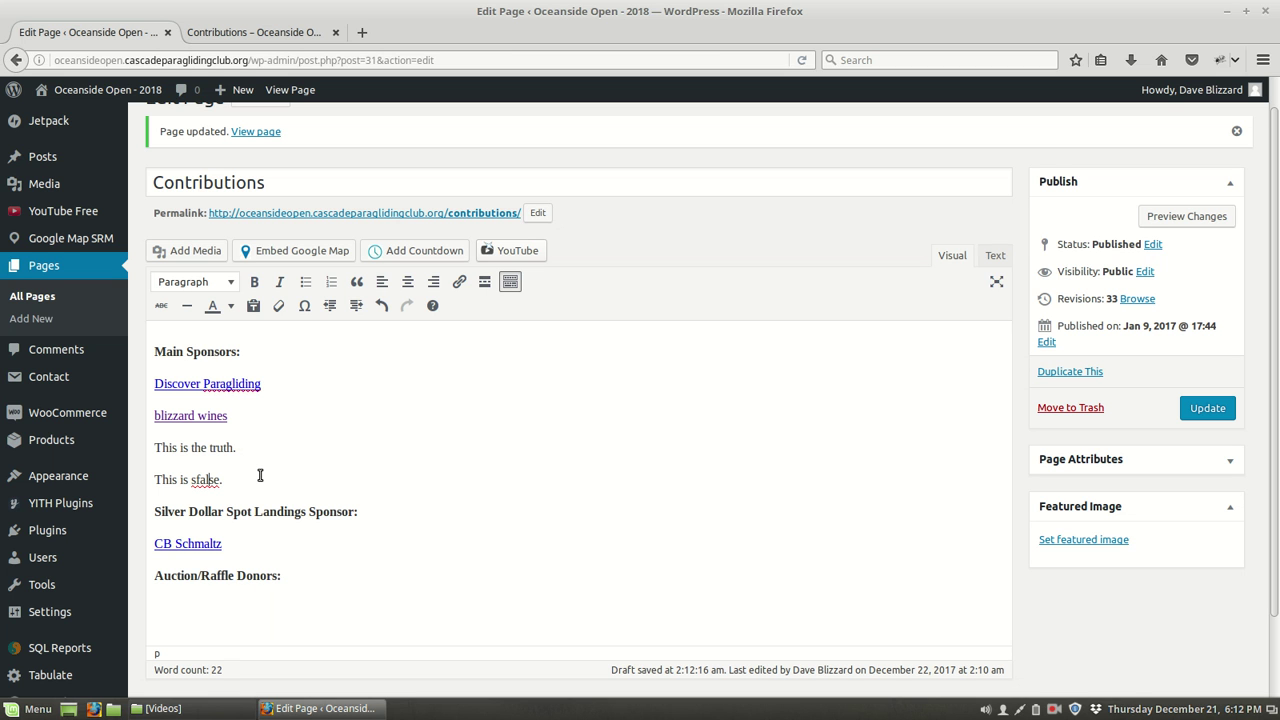
# Remove the two test sentences below blizzard wines, one after the other
pyautogui.hotkey('ctrl', 'z')
pyautogui.press('BackSpace')
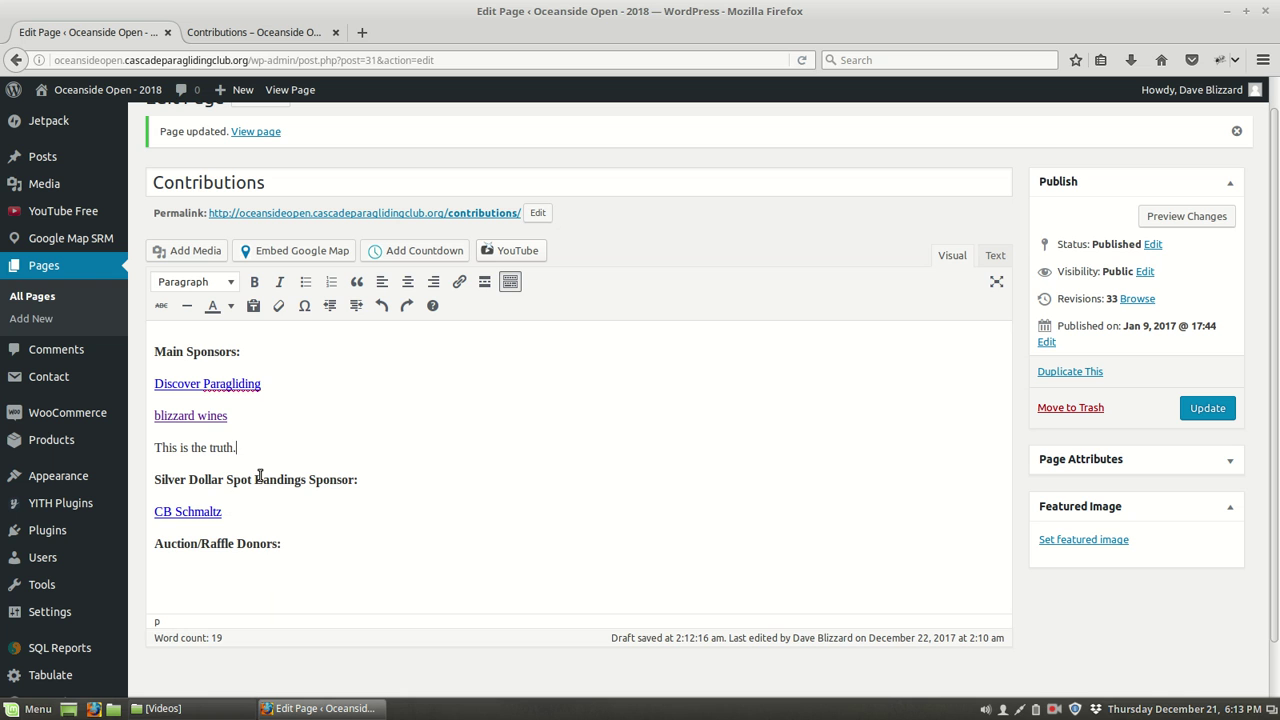
pyautogui.hotkey('shift', 'Home')
pyautogui.write('T')
pyautogui.press('BackSpace')
pyautogui.press('BackSpace')
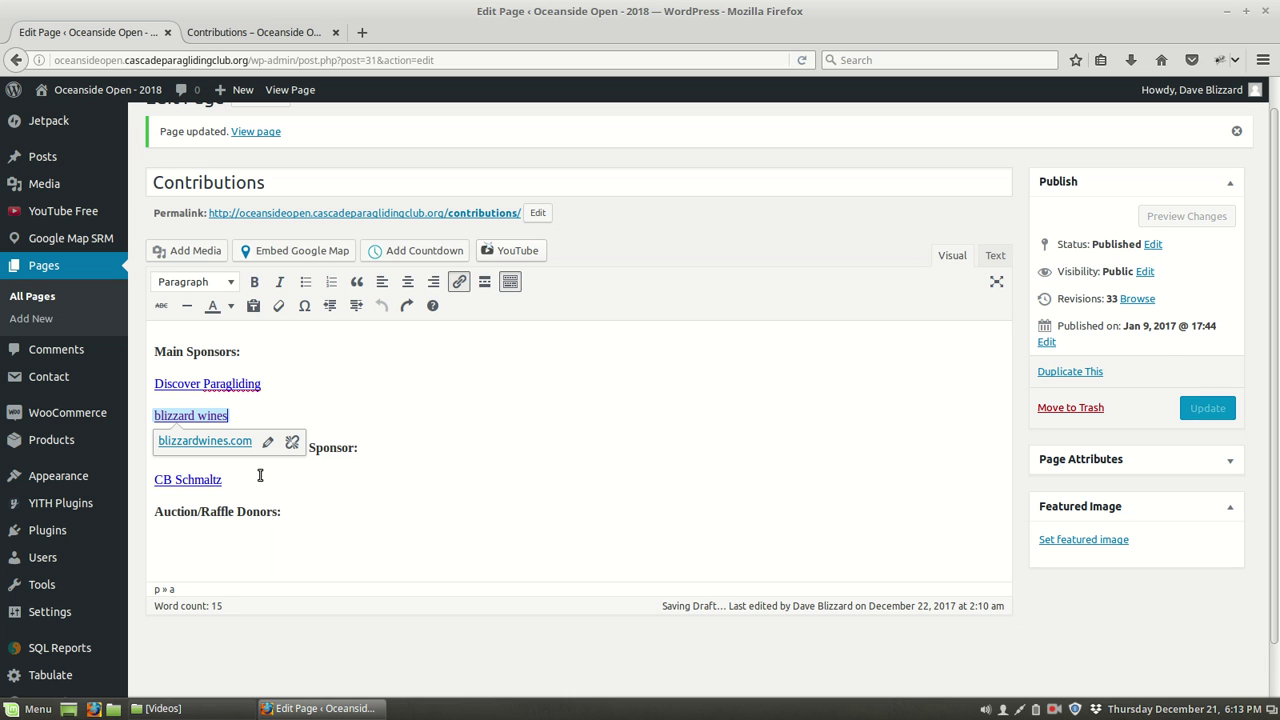
# Enter the test sentences "This is the truth." and "This is sfalse." again on separate lines under blizzard wines
pyautogui.press('Return')
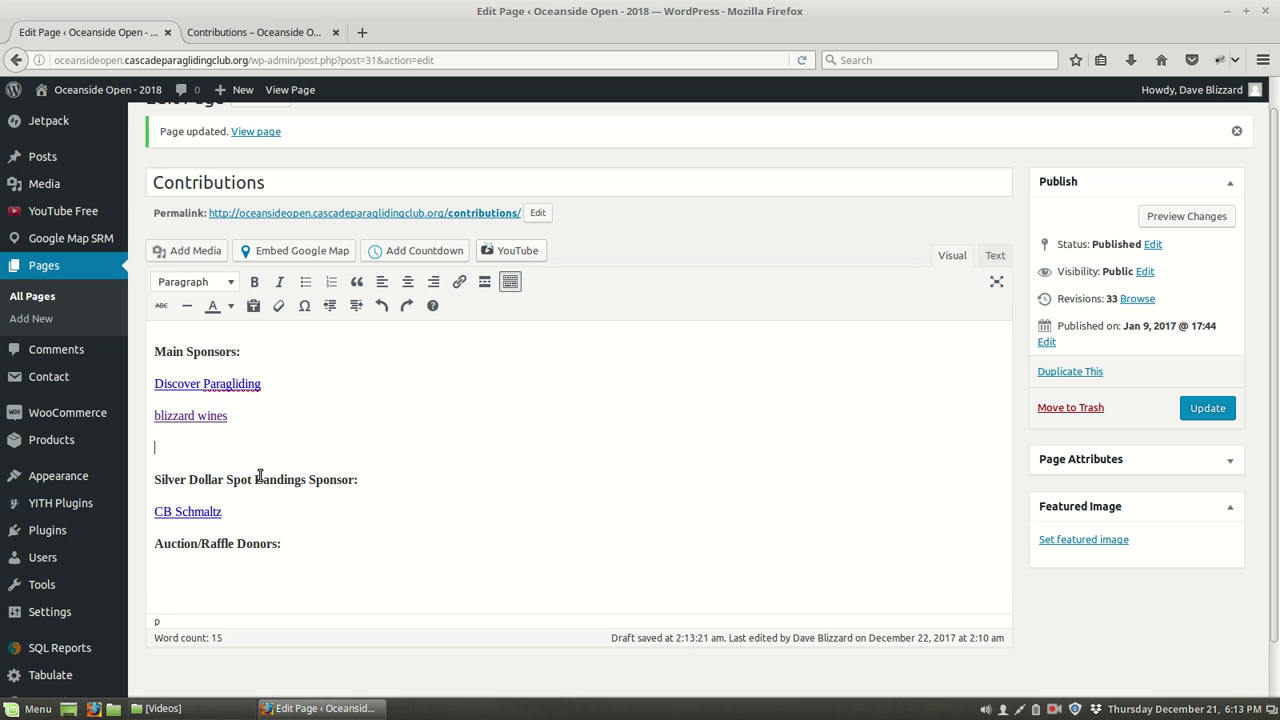
pyautogui.write('This is the truth.')
pyautogui.press('Return')
pyautogui.write('This is sfalse.')
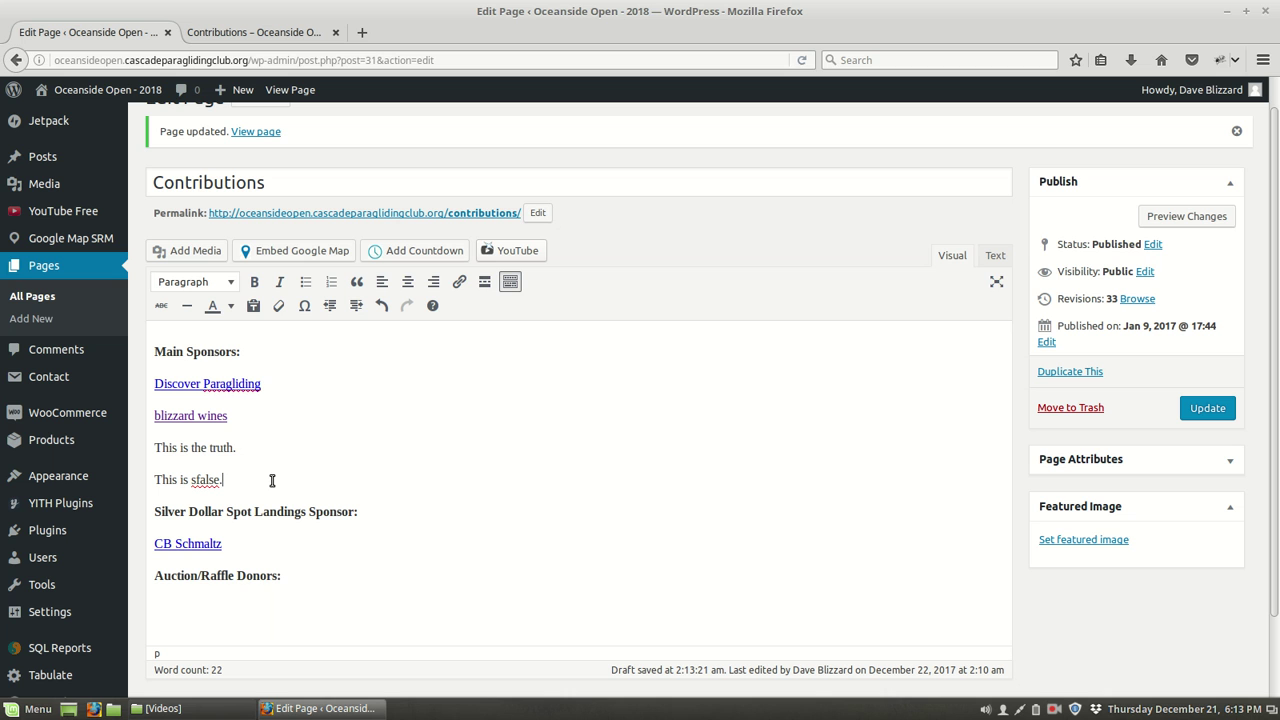
pyautogui.tripleClick(278, 481)
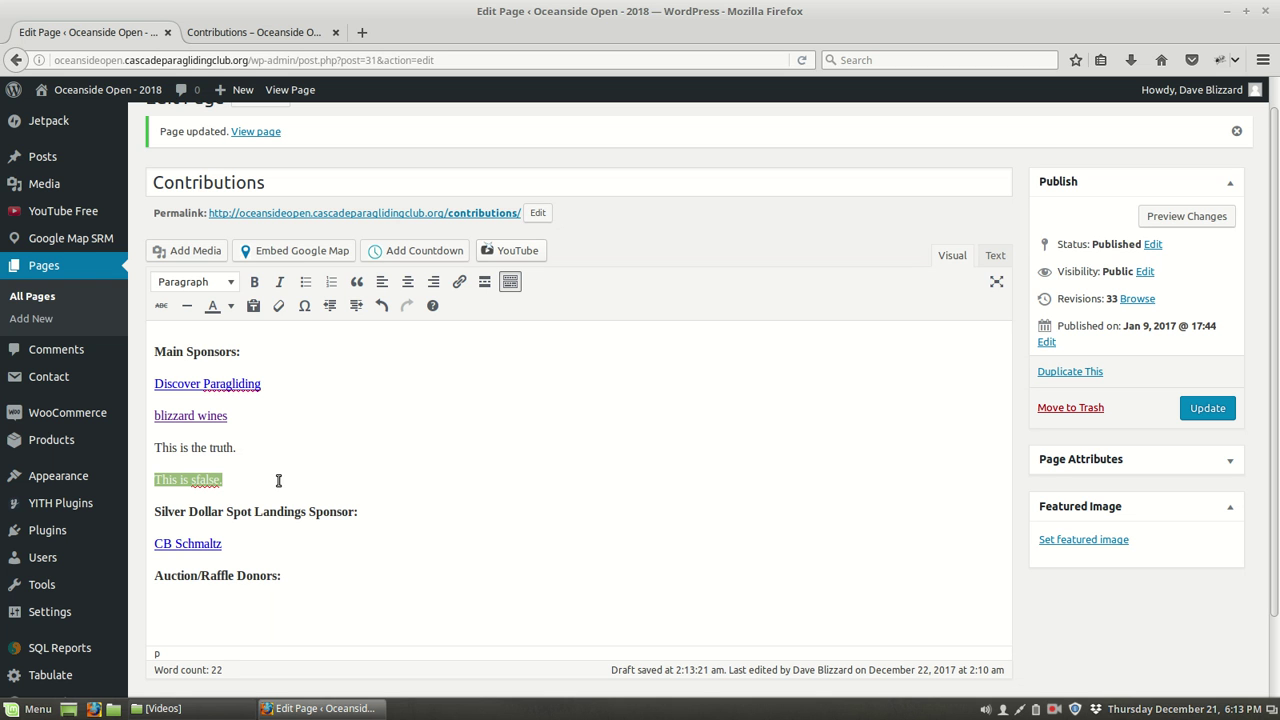
pyautogui.click(278, 481)
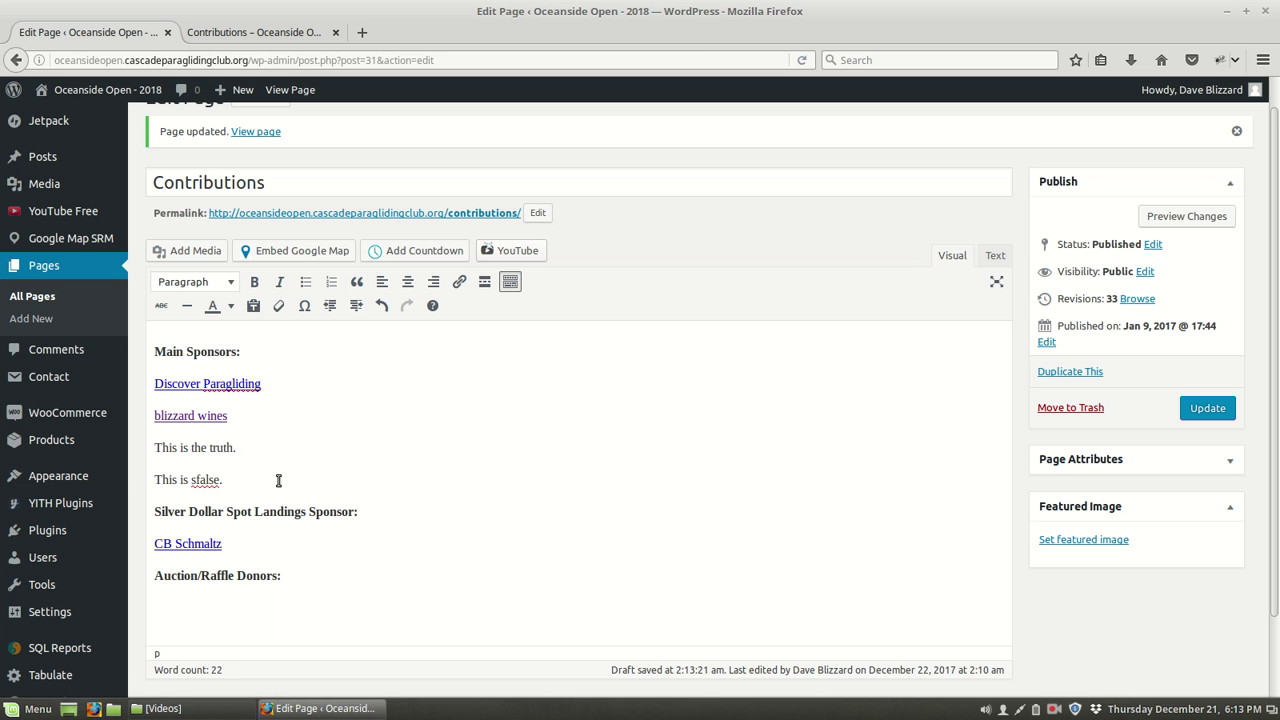
# Undo all the typing below blizzard wines, back to the page's last saved text
pyautogui.hotkey('ctrl', 'z')
pyautogui.hotkey('ctrl', 'z')
pyautogui.hotkey('ctrl', 'z')
pyautogui.hotkey('ctrl', 'z')
pyautogui.hotkey('ctrl', 'z')
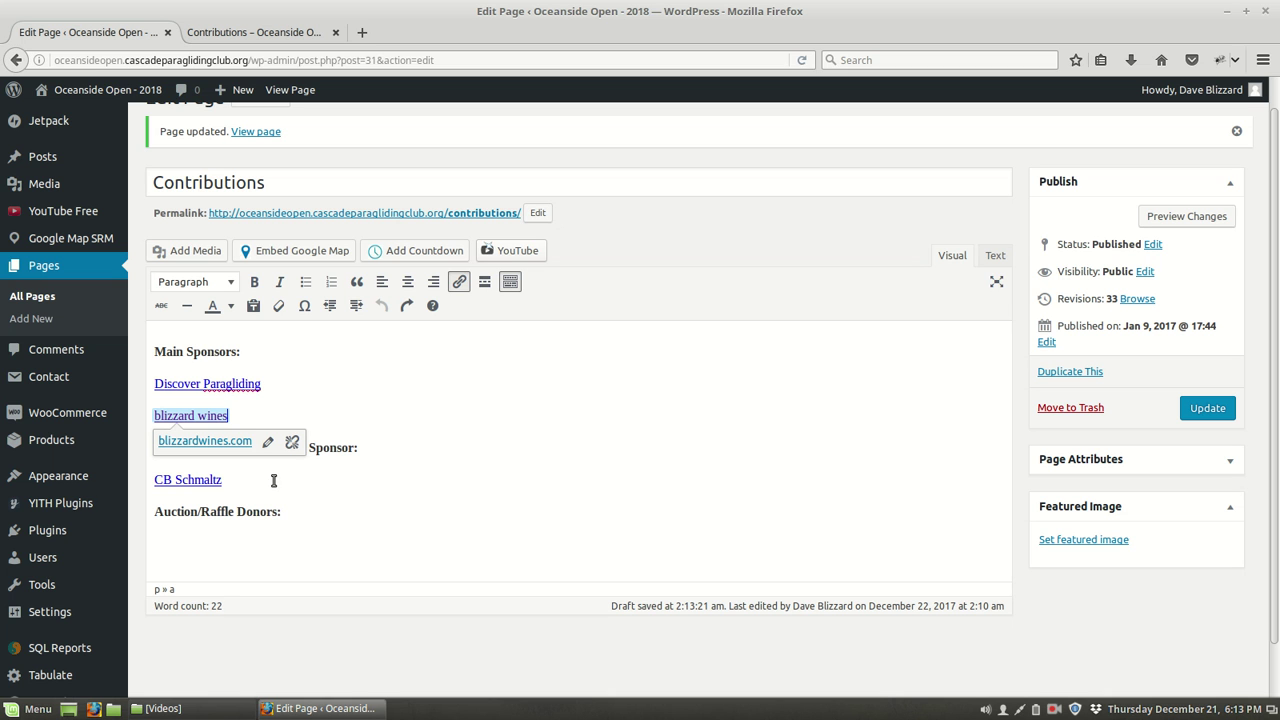
# Delete the blizzard wines line and its empty paragraph under Main Sponsors, and update the page
pyautogui.click(397, 447)
pyautogui.moveTo(229, 416); pyautogui.dragTo(130, 420)
pyautogui.press('Delete')
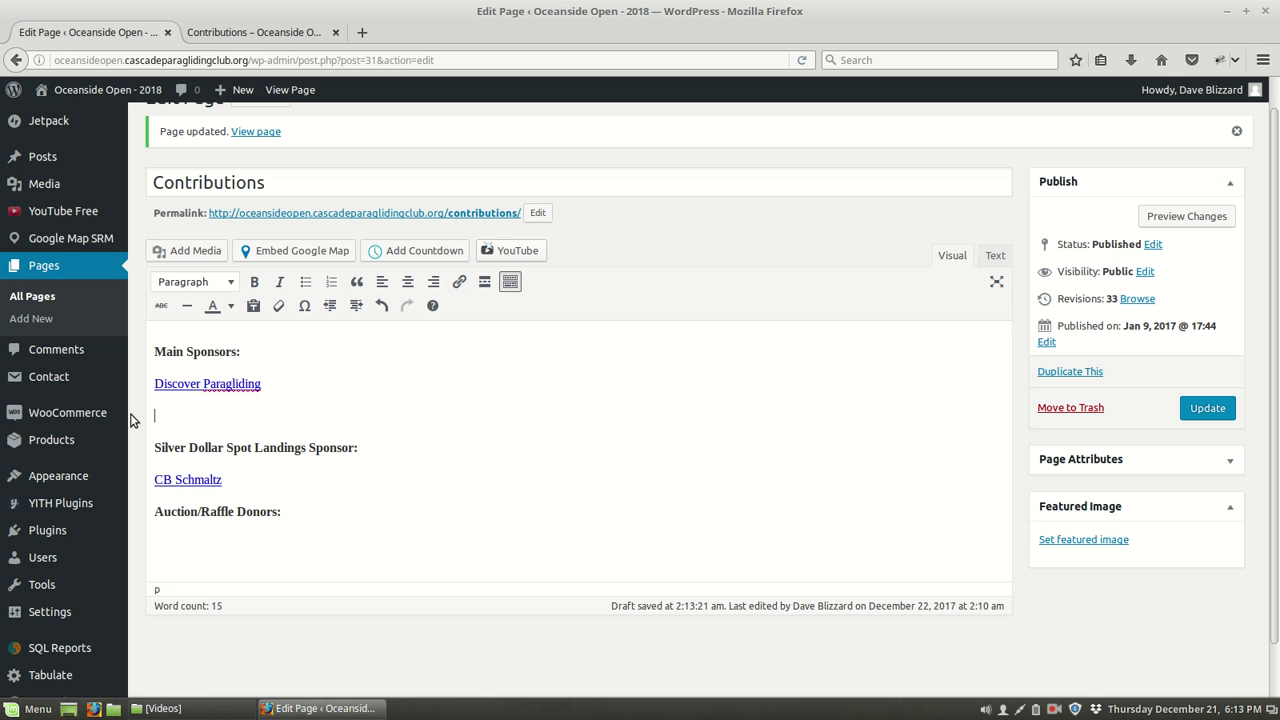
pyautogui.press('Delete')
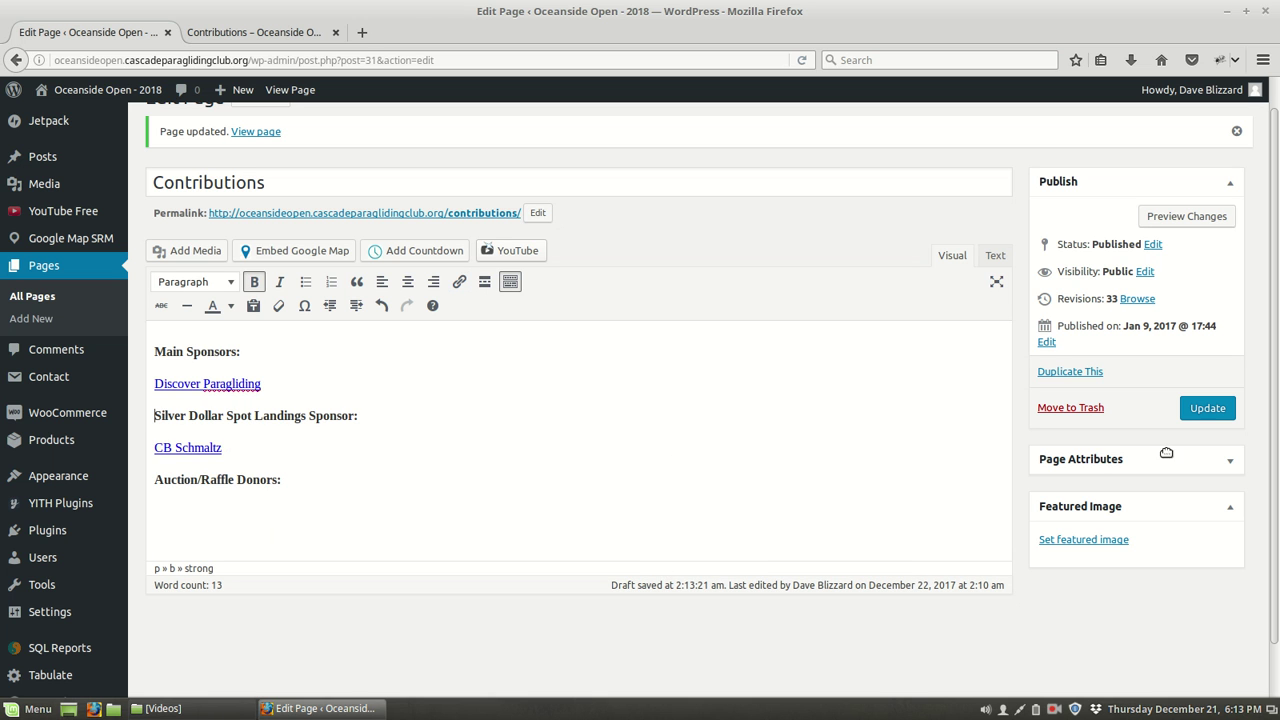
pyautogui.click(1207, 410)
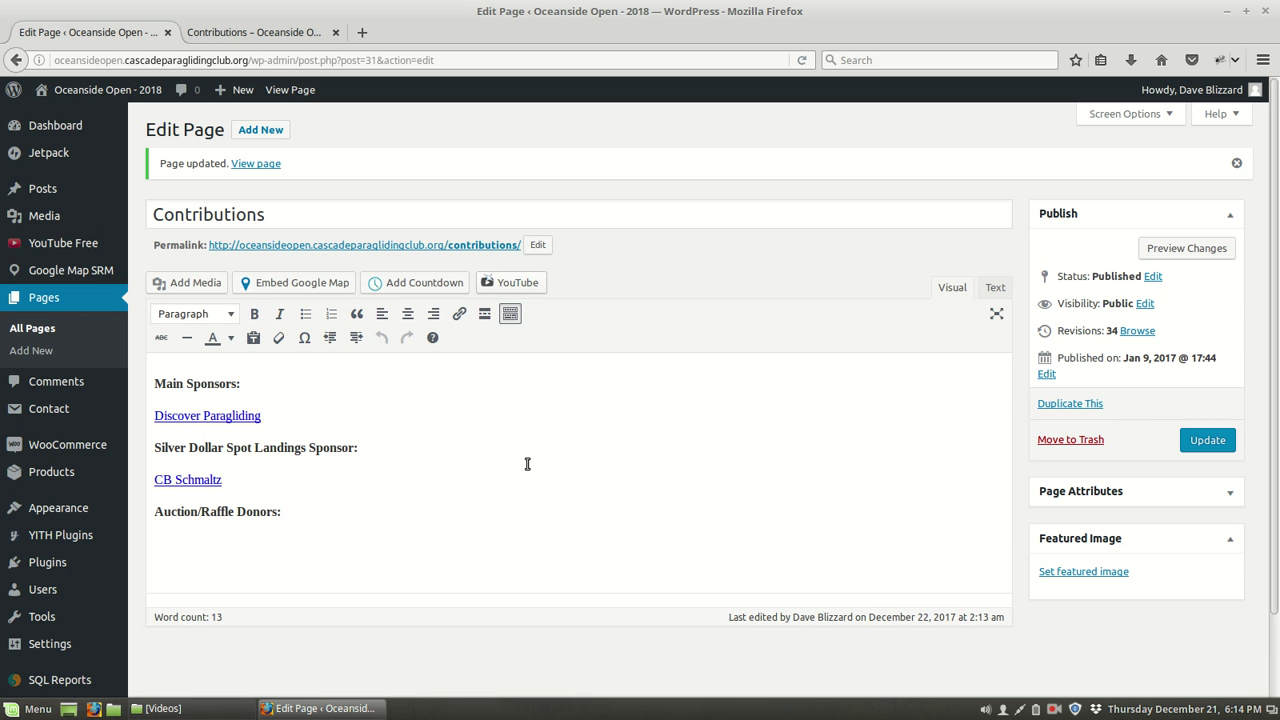
# Check the sponsors on the reloaded live Contributions page, and return to the page editor
pyautogui.click(270, 33)
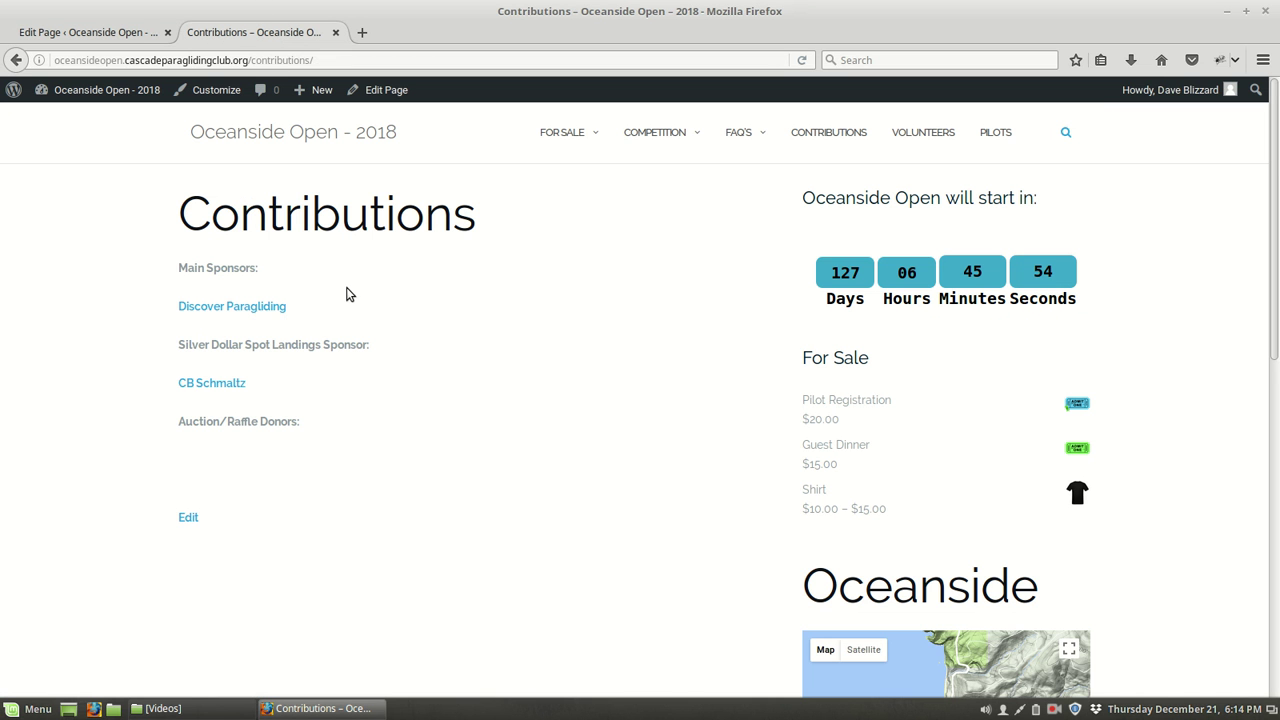
pyautogui.click(802, 60)
pyautogui.click(87, 34)
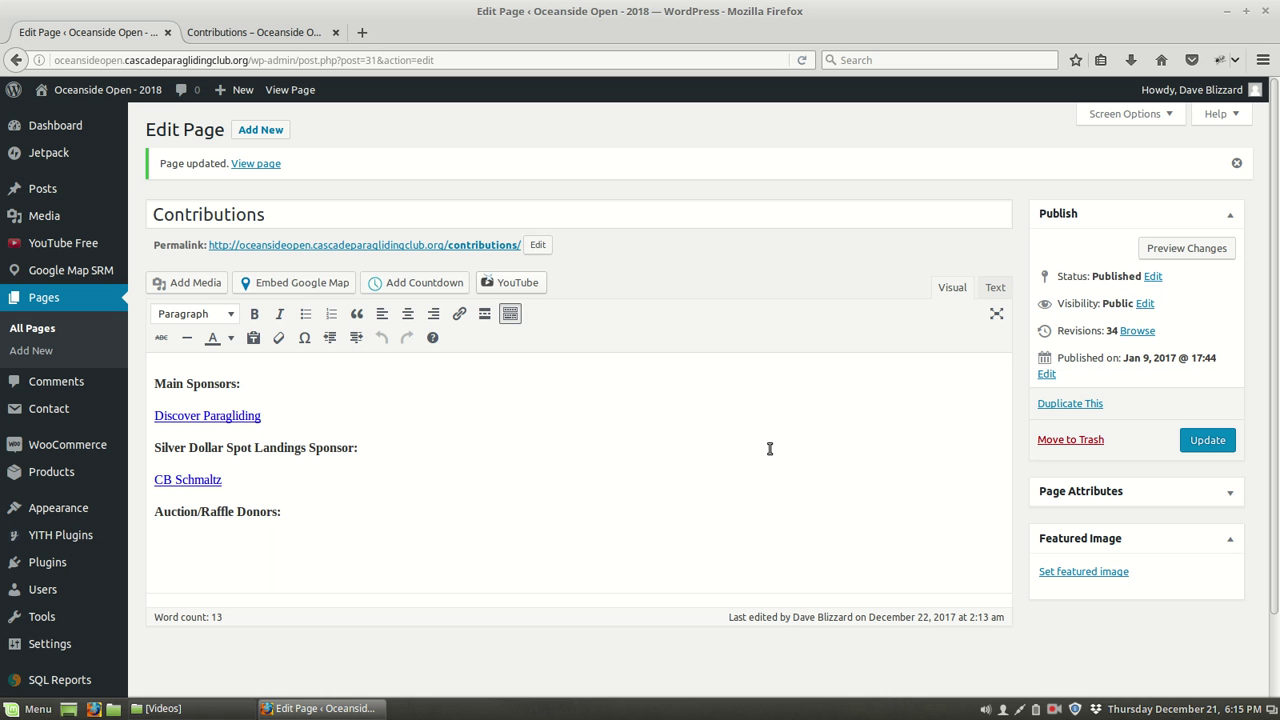
# Open the BackUpWordPress backups and review the Database Daily settings, the Complete Weekly schedule and the list of daily backups
pyautogui.moveTo(74, 648)
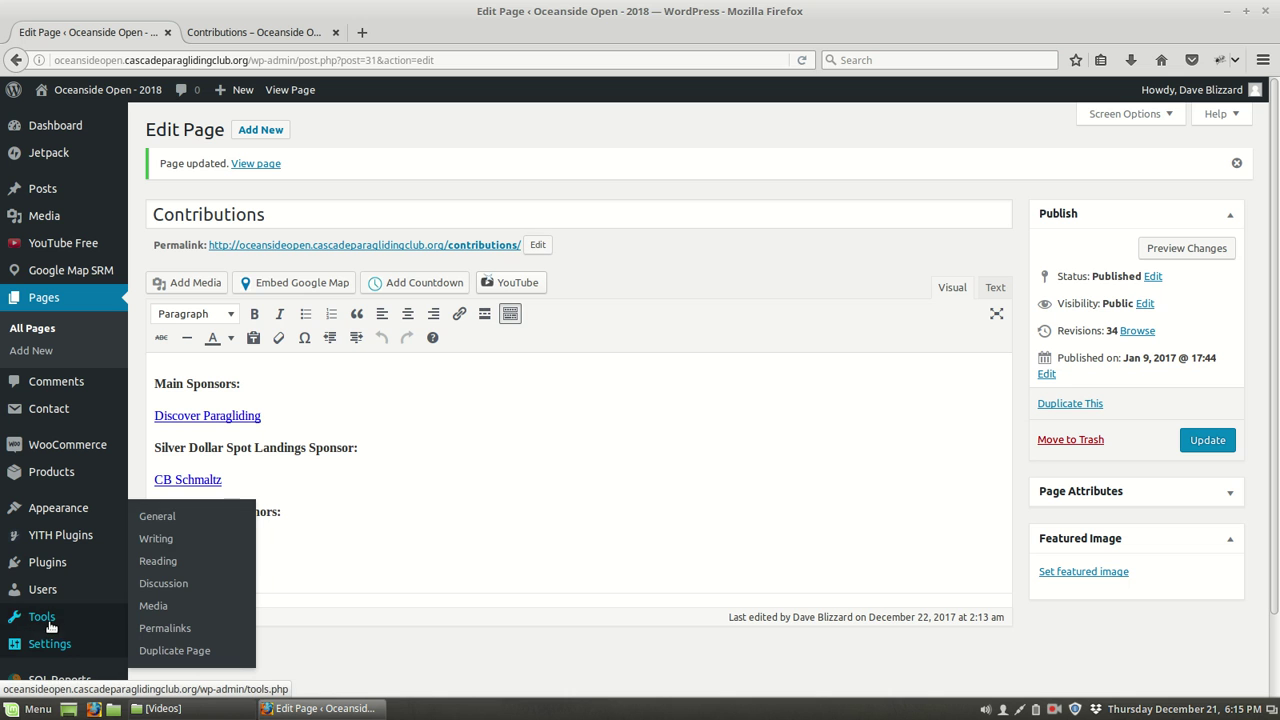
pyautogui.moveTo(50, 622)
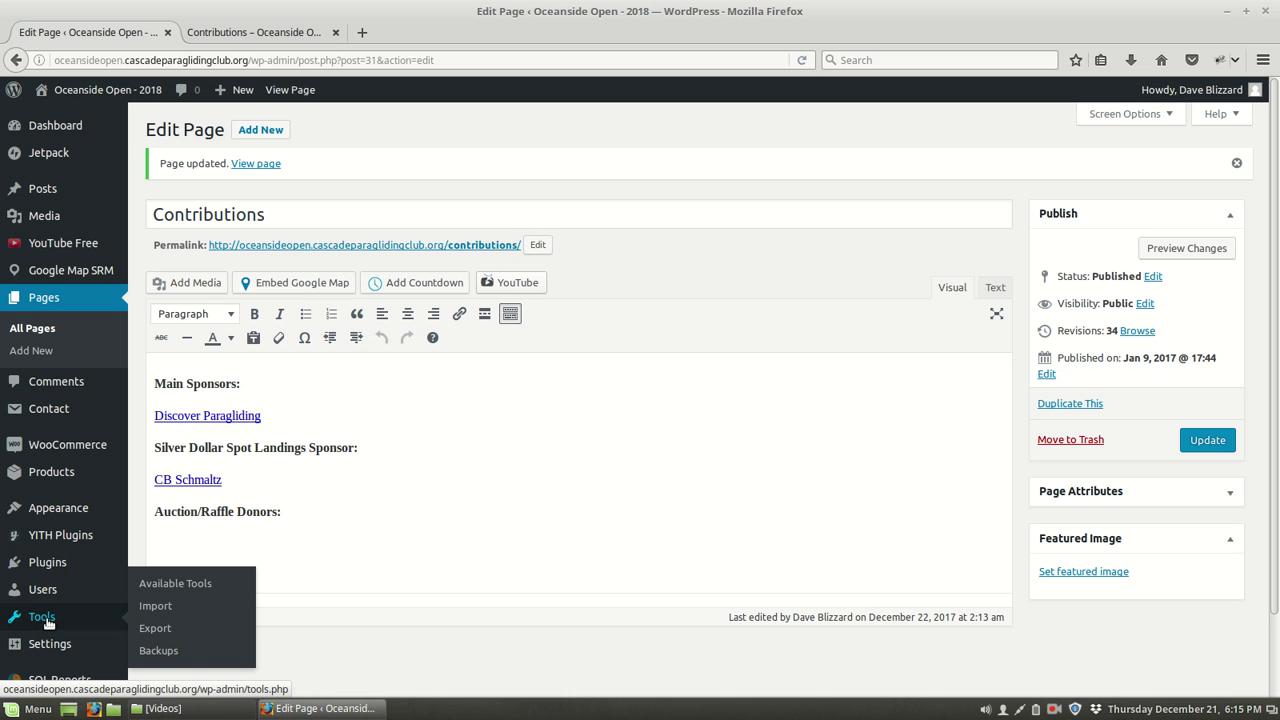
pyautogui.click(187, 656)
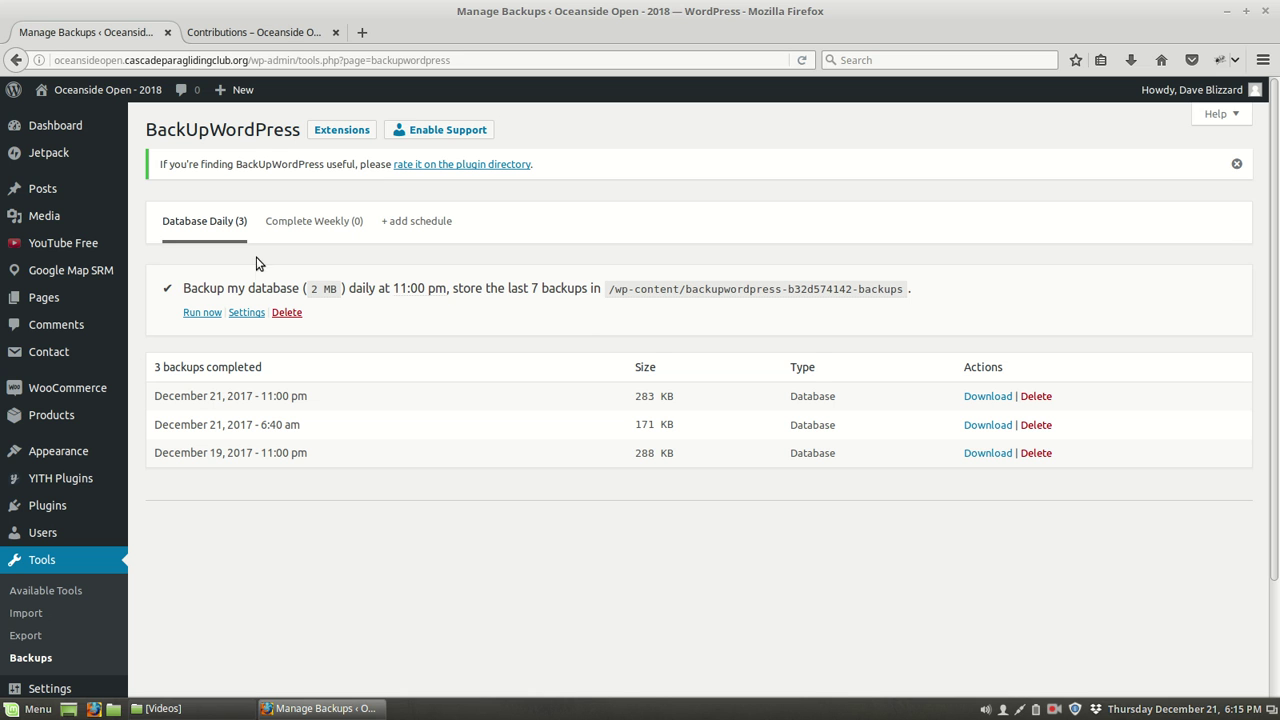
pyautogui.click(246, 314)
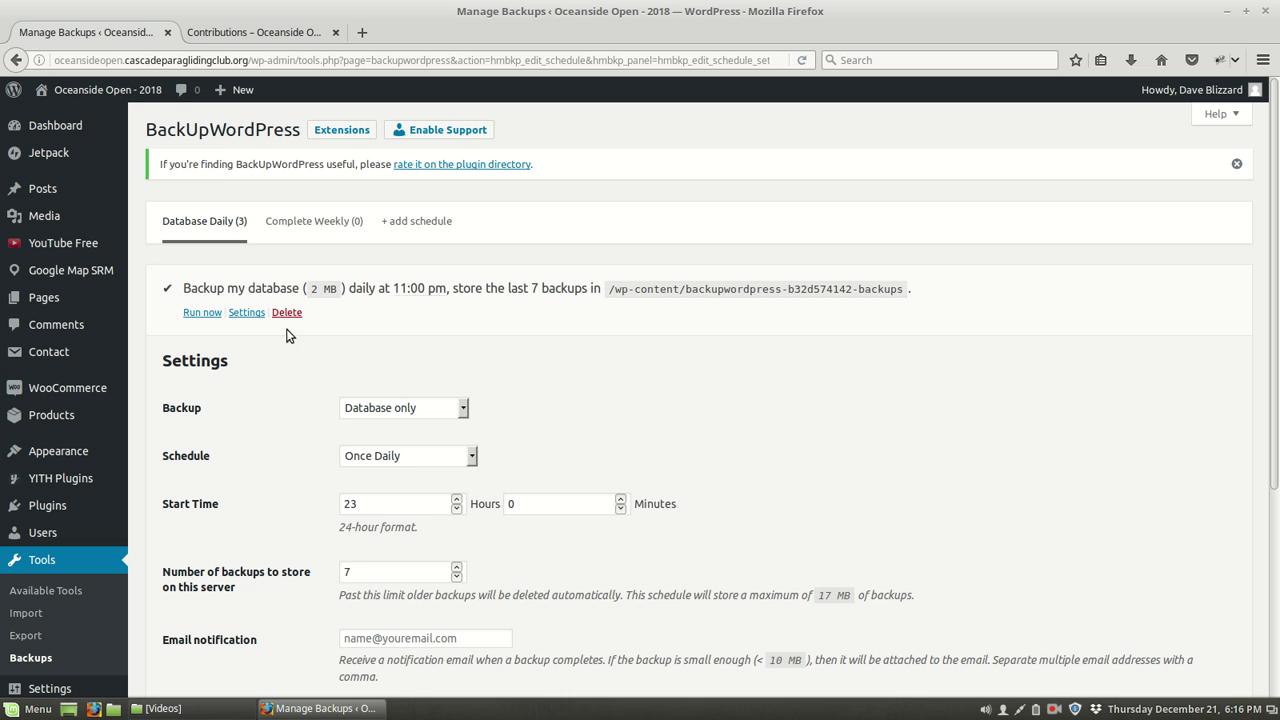
pyautogui.click(316, 220)
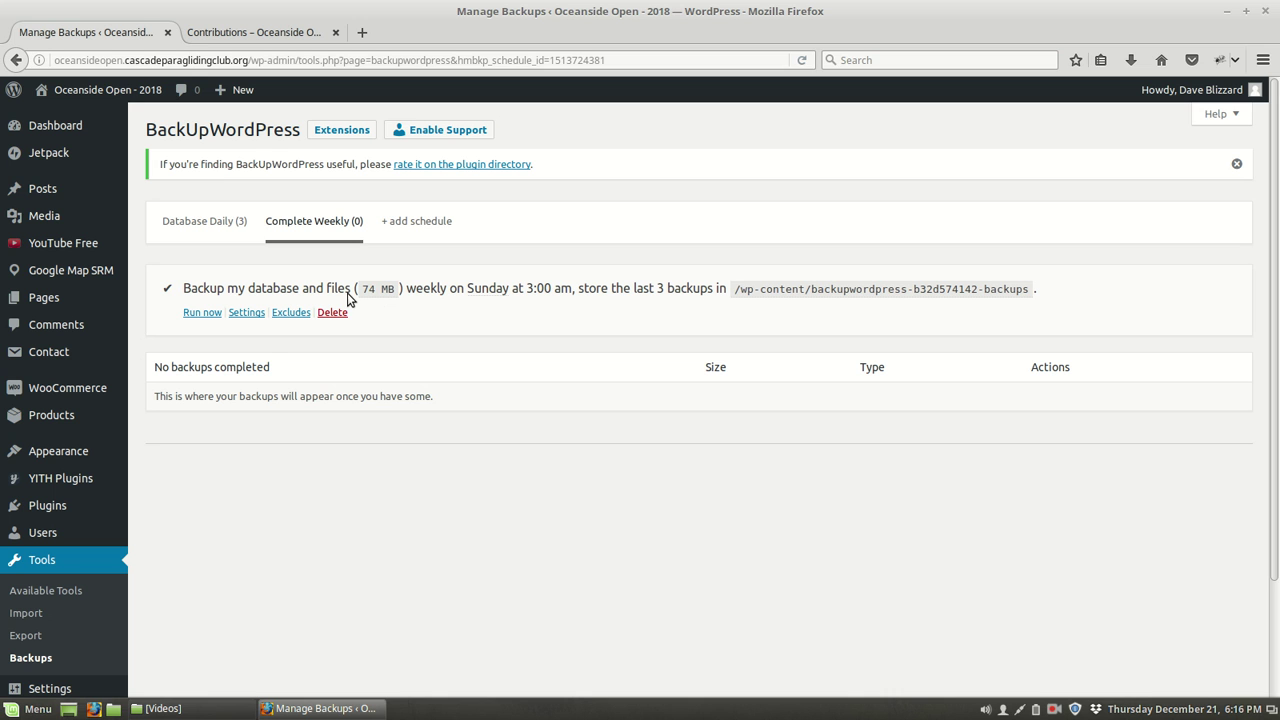
pyautogui.click(221, 230)
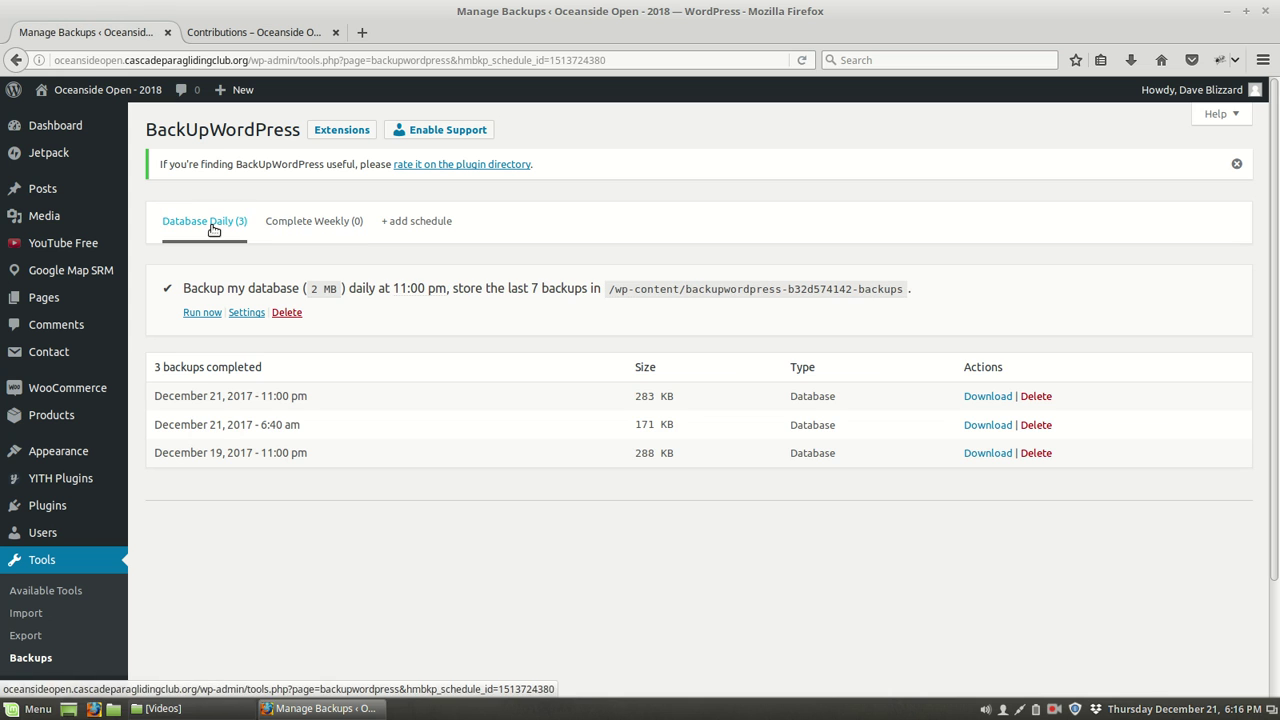